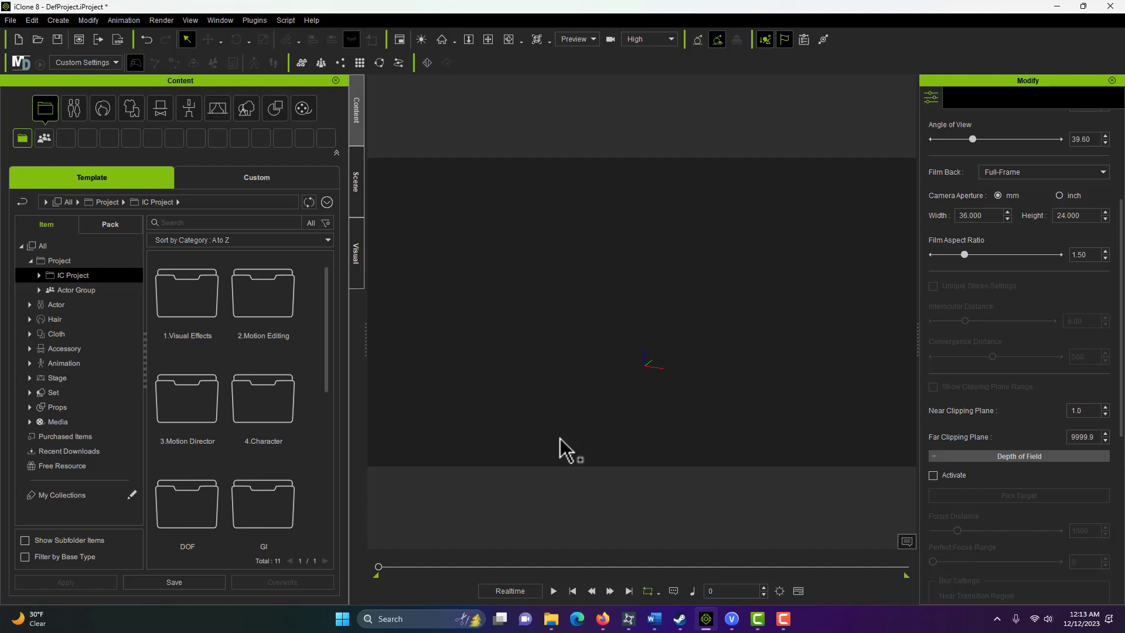
Browse the Actor templates into the ActorCore Crowd characters folder.
{"action": "left_click", "coordinate": [79, 290]}
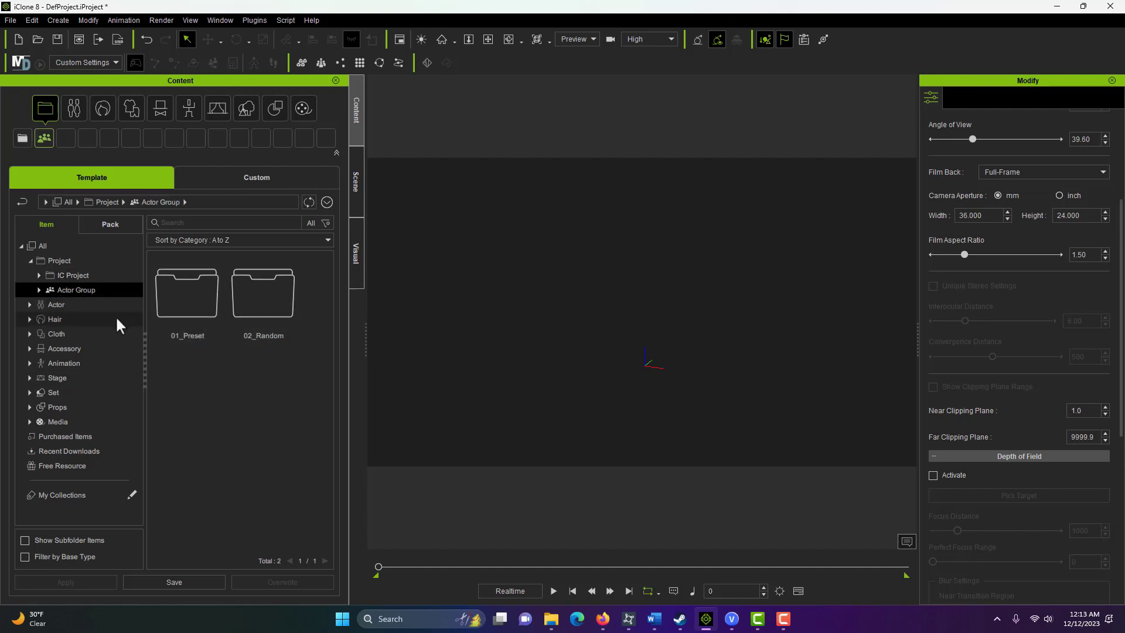
{"action": "left_click", "coordinate": [70, 304]}
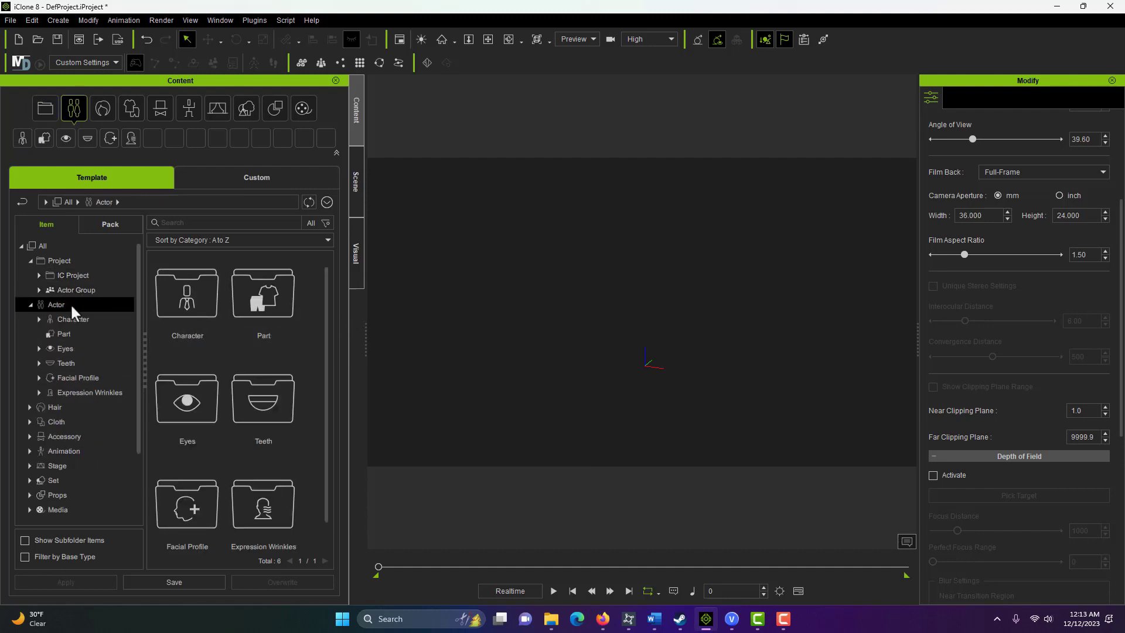
{"action": "double_click", "coordinate": [176, 283]}
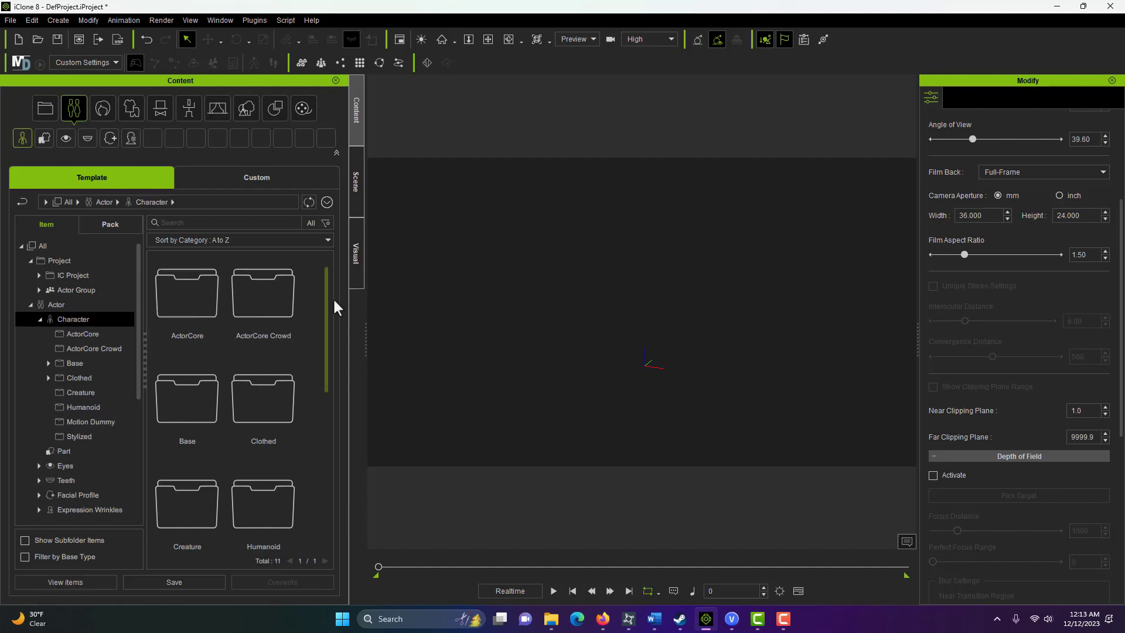
{"action": "double_click", "coordinate": [276, 298]}
{"action": "scroll", "coordinate": [220, 391], "scroll_direction": "down", "scroll_amount": 1}
{"action": "scroll", "coordinate": [219, 391], "scroll_direction": "up", "scroll_amount": 1}
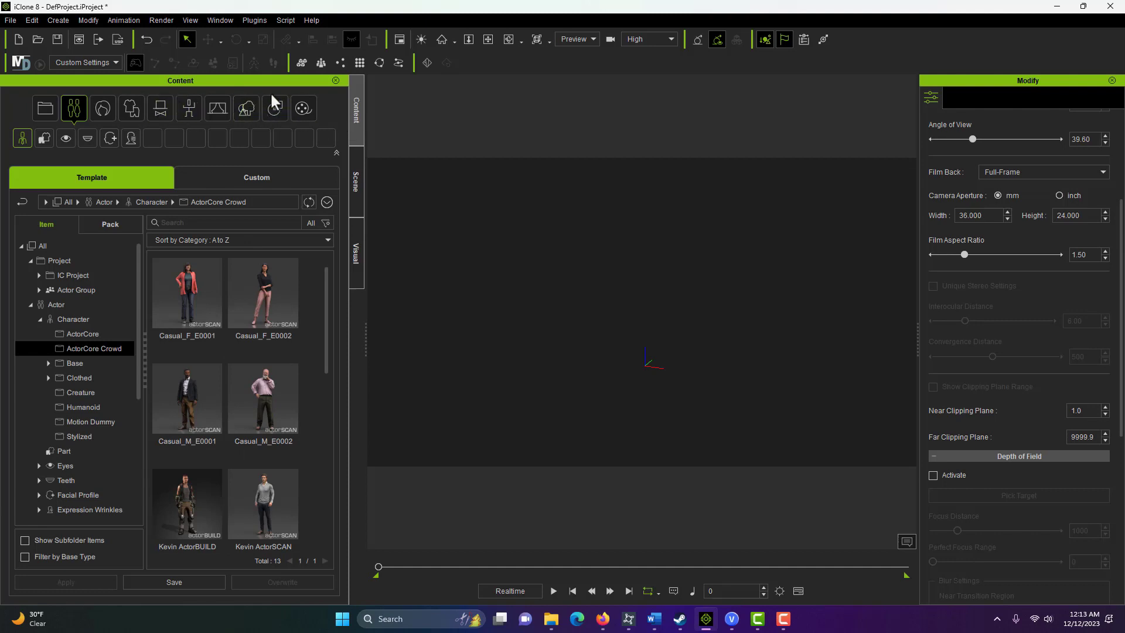
Apply a different workspace layout from the Window menu.
{"action": "left_click", "coordinate": [233, 19]}
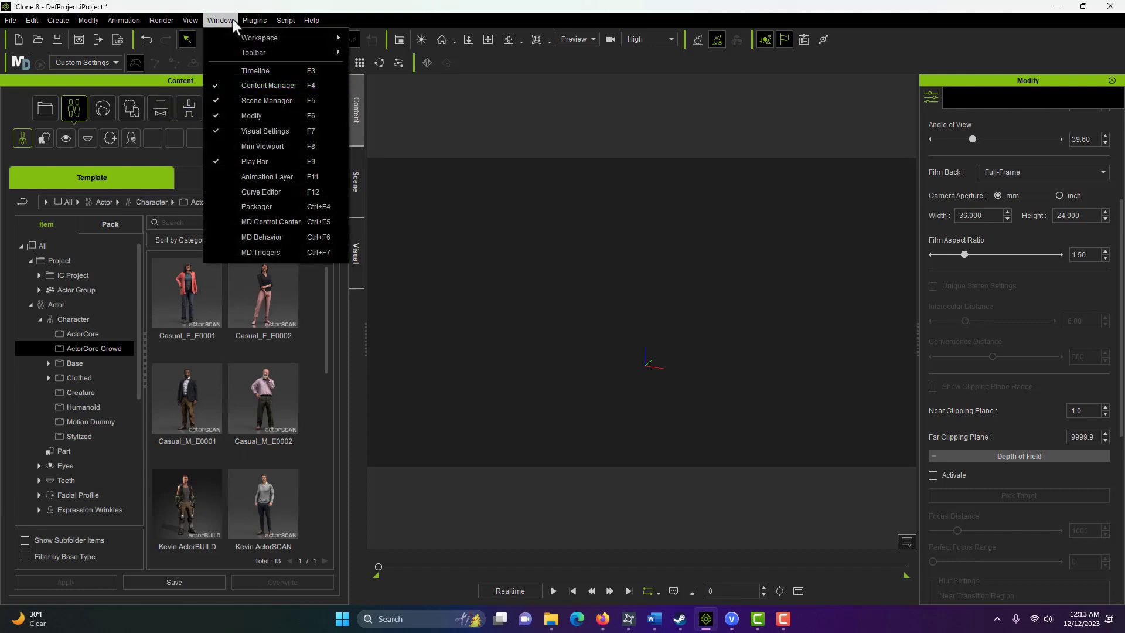
{"action": "mouse_move", "coordinate": [272, 36]}
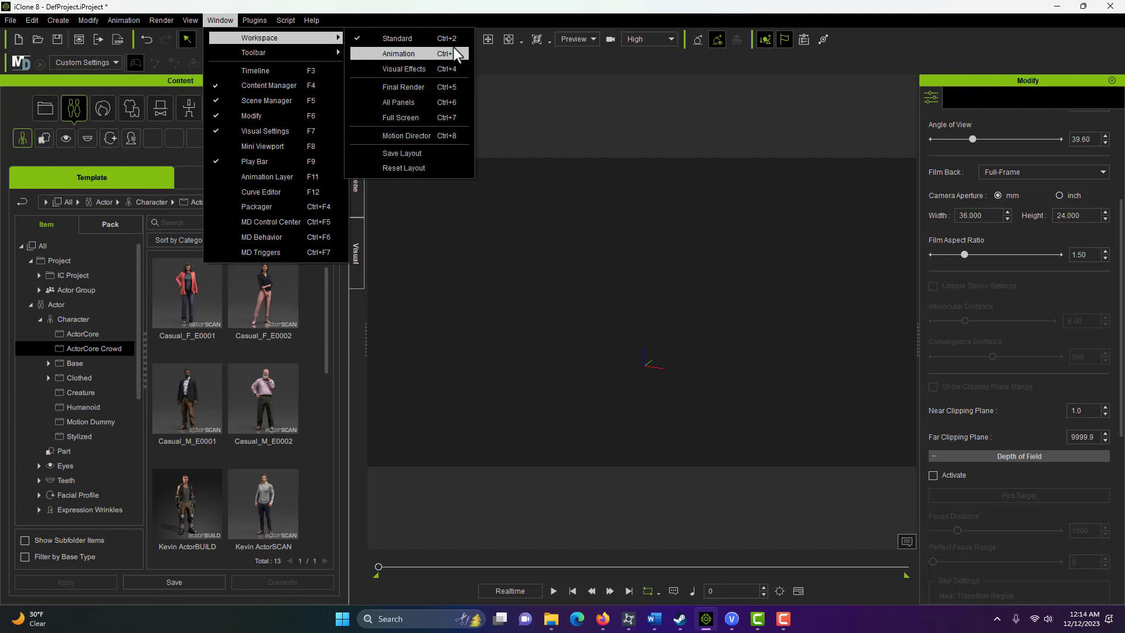
{"action": "left_click", "coordinate": [434, 41]}
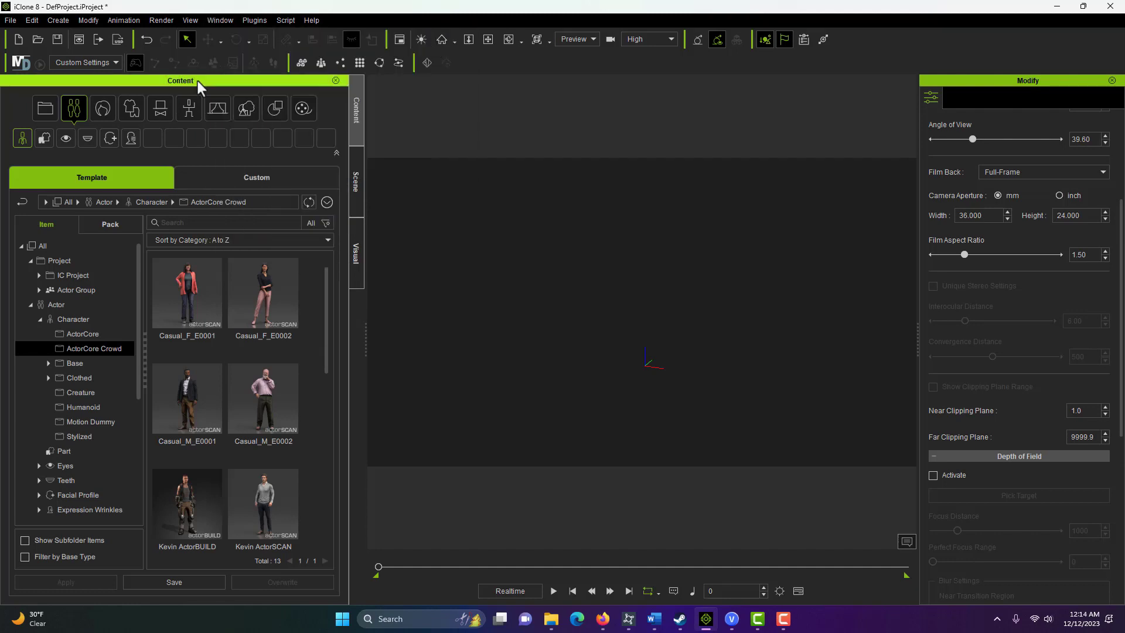
Switch the library to Props and open Props > 07_Image Plane.
{"action": "left_click", "coordinate": [276, 107]}
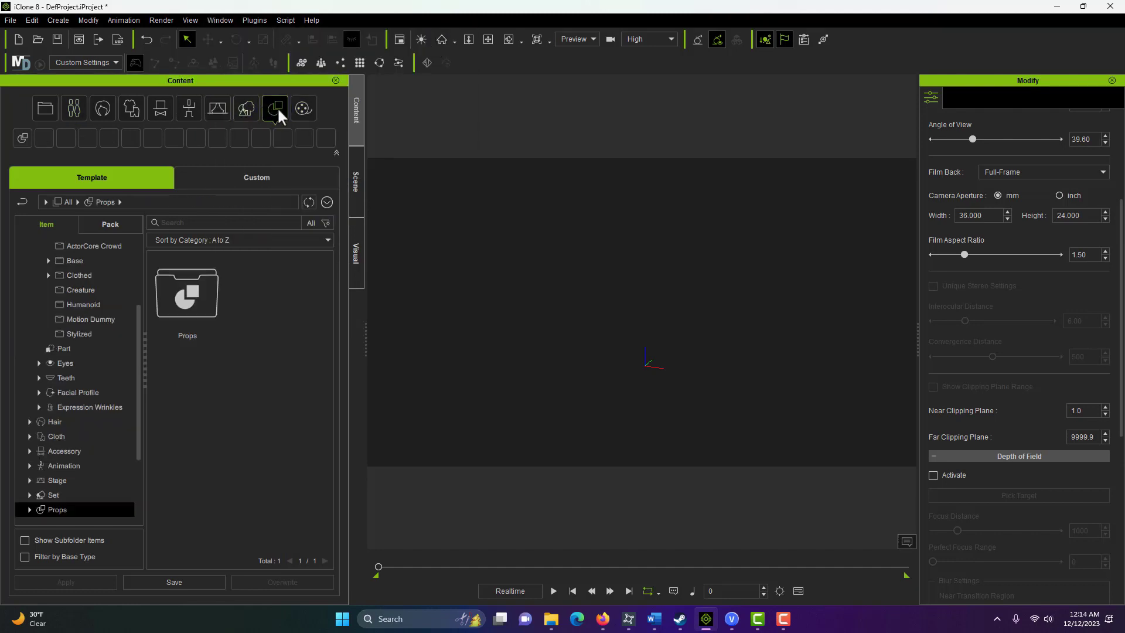
{"action": "double_click", "coordinate": [203, 287]}
{"action": "scroll", "coordinate": [240, 360], "scroll_direction": "down", "scroll_amount": 1}
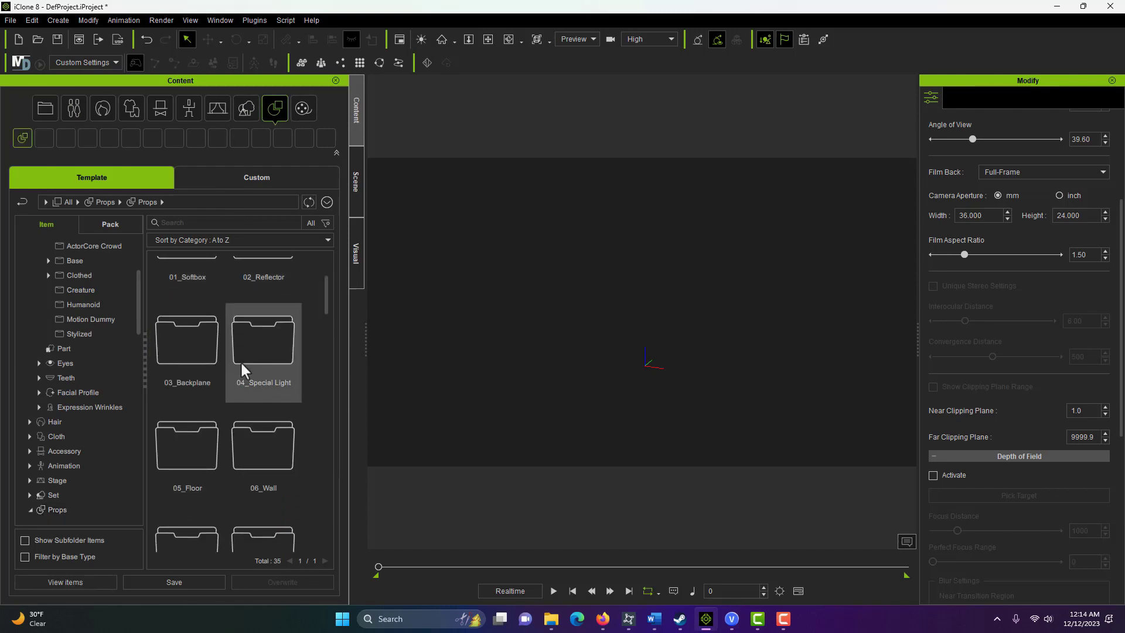
{"action": "scroll", "coordinate": [241, 360], "scroll_direction": "down", "scroll_amount": 2}
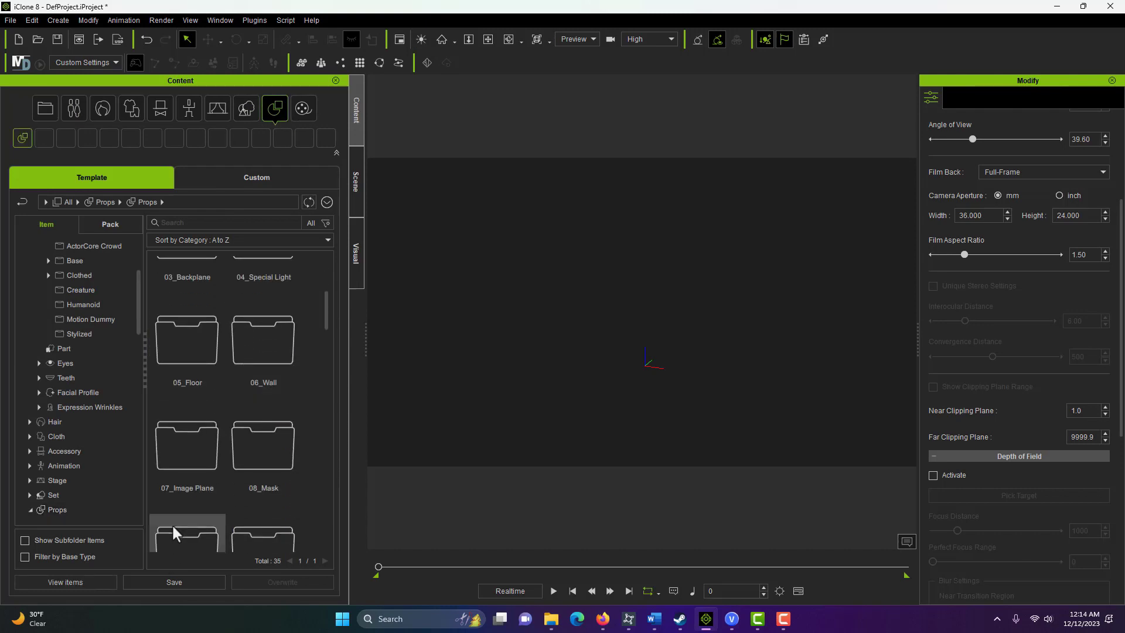
{"action": "double_click", "coordinate": [185, 453]}
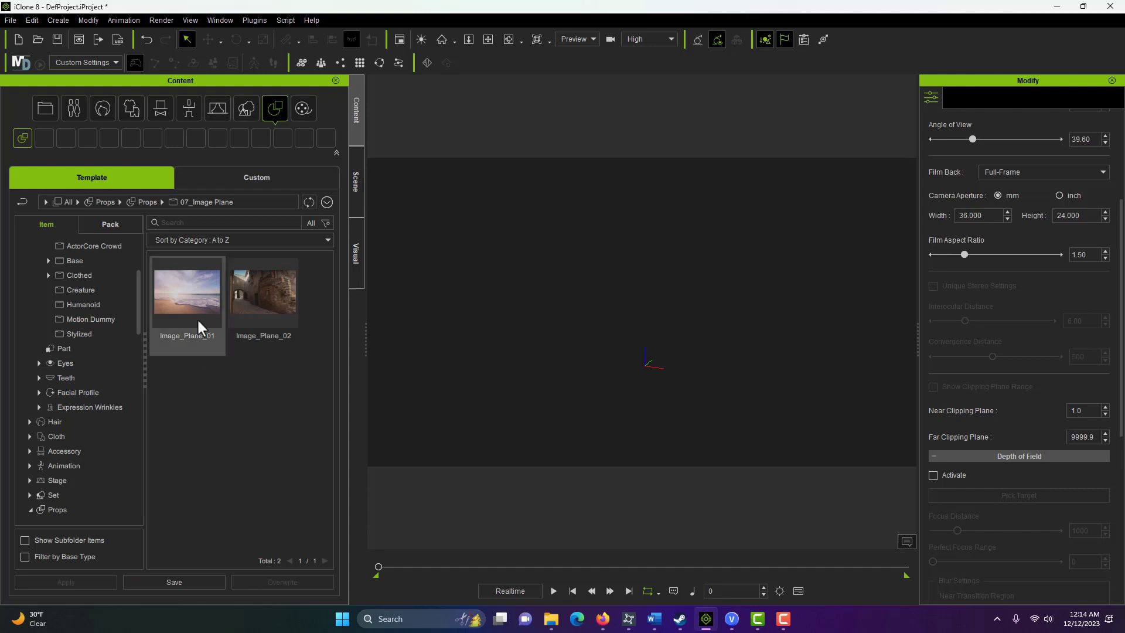
Add Image_Plane_02 and pan, orbit and zoom until the stone-alley backdrop fills the view.
{"action": "double_click", "coordinate": [269, 296]}
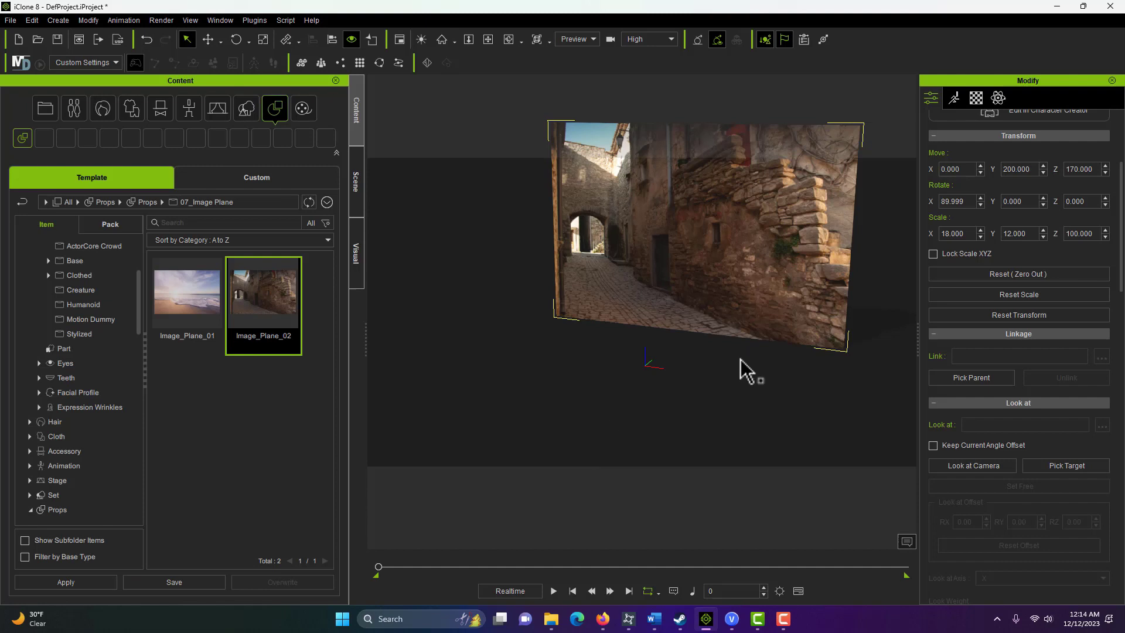
{"action": "scroll", "coordinate": [738, 363], "scroll_direction": "up", "scroll_amount": 5}
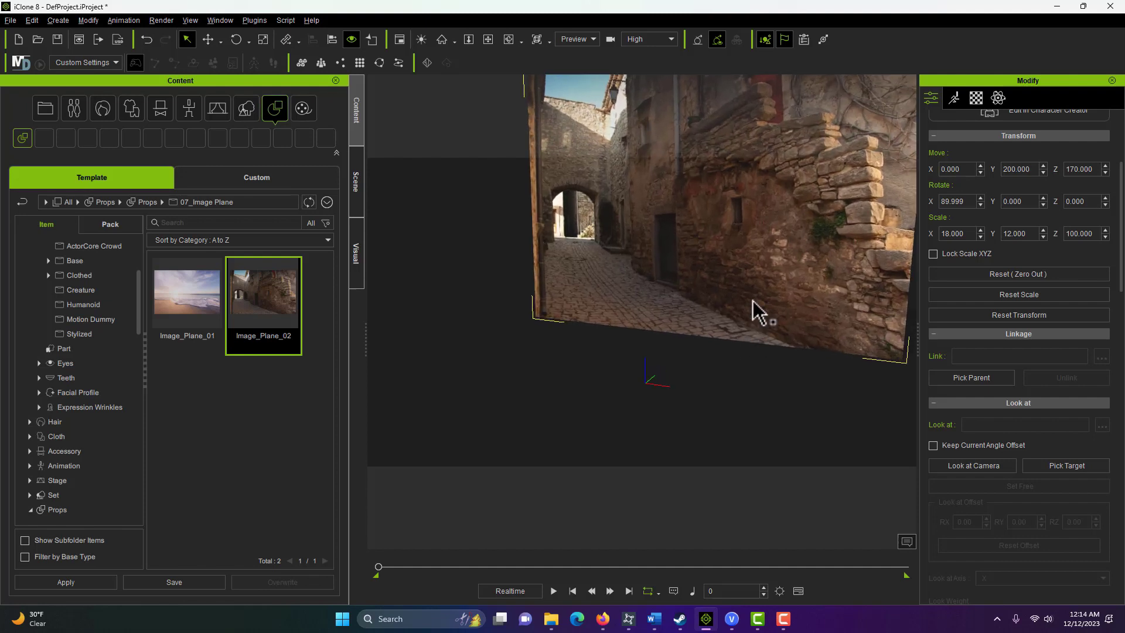
{"action": "middle_click_drag", "start_coordinate": [756, 317], "coordinate": [724, 432]}
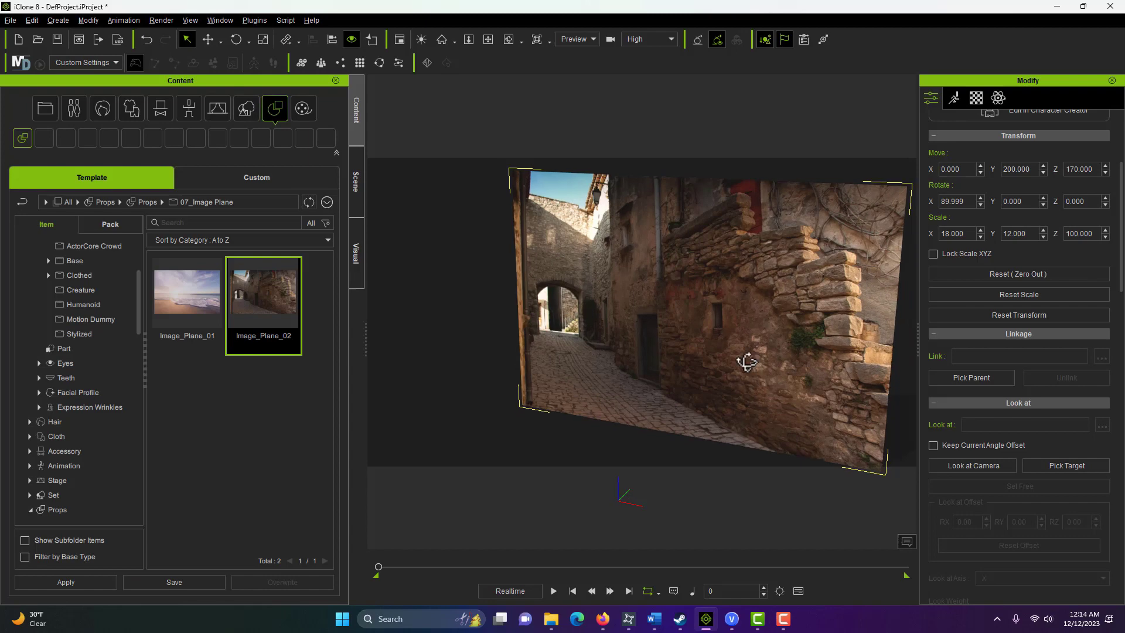
{"action": "right_click_drag", "start_coordinate": [747, 362], "coordinate": [851, 321]}
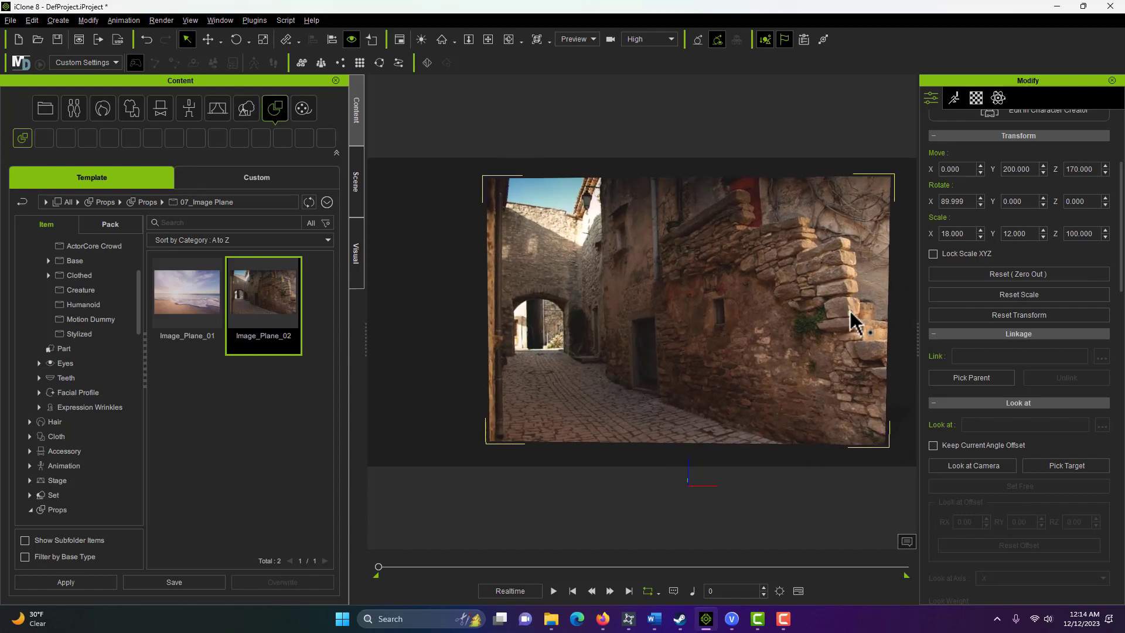
{"action": "scroll", "coordinate": [832, 317], "scroll_direction": "up", "scroll_amount": 5}
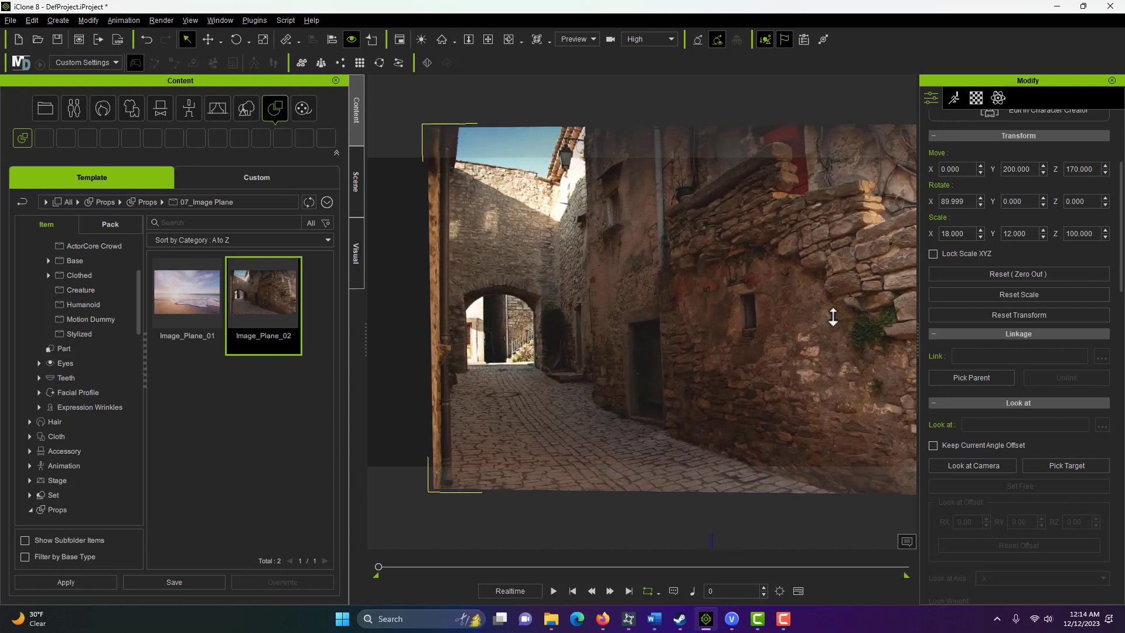
{"action": "middle_click_drag", "start_coordinate": [836, 327], "coordinate": [749, 313]}
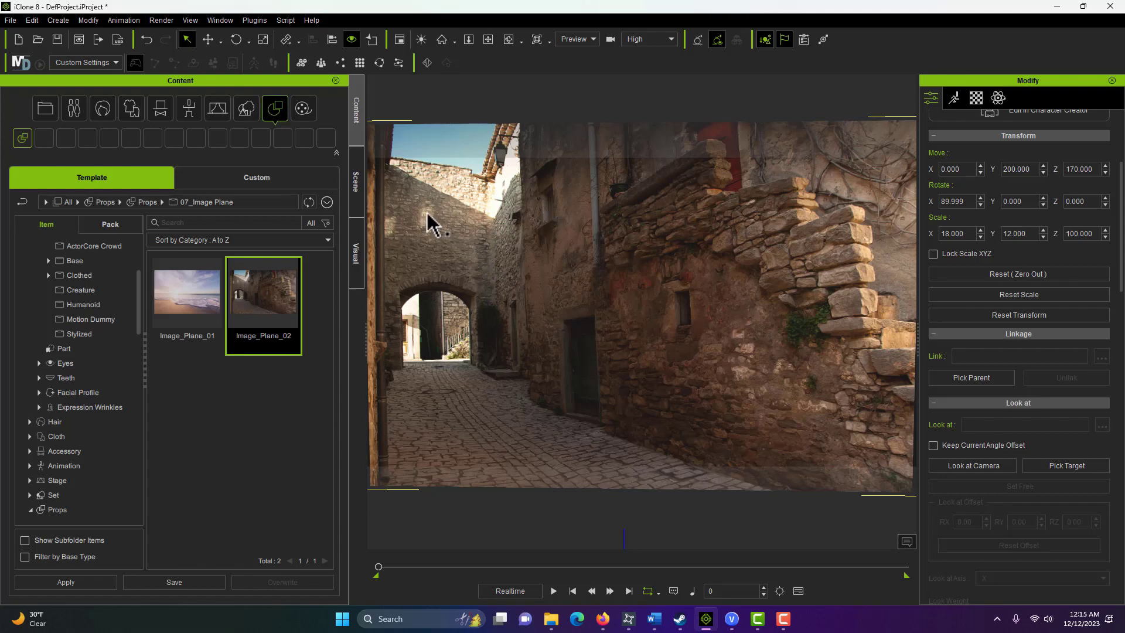
{"action": "left_click", "coordinate": [335, 81]}
Close the scene and visual panels, then import Breathing Idle.fbx into the scene.
{"action": "left_click", "coordinate": [335, 81]}
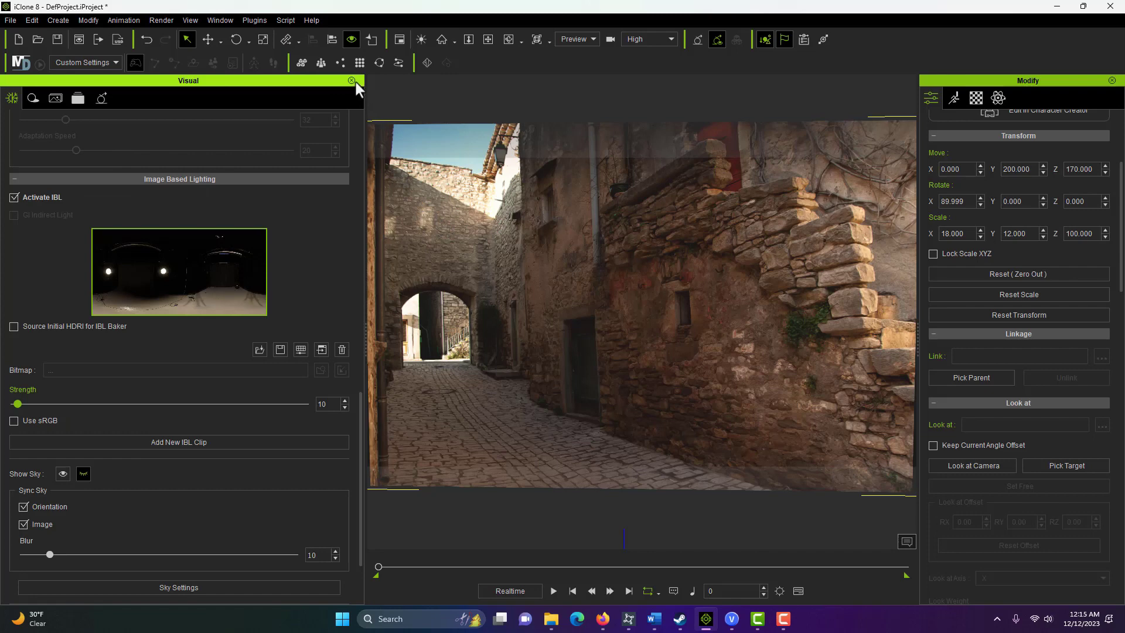
{"action": "left_click", "coordinate": [351, 80]}
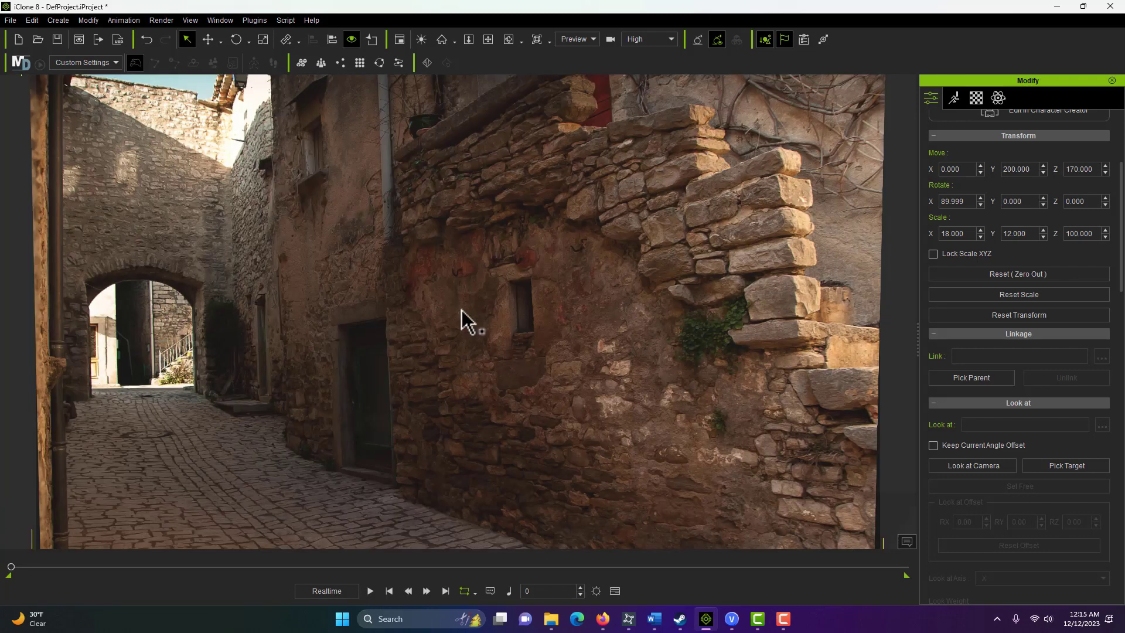
{"action": "left_click", "coordinate": [13, 22]}
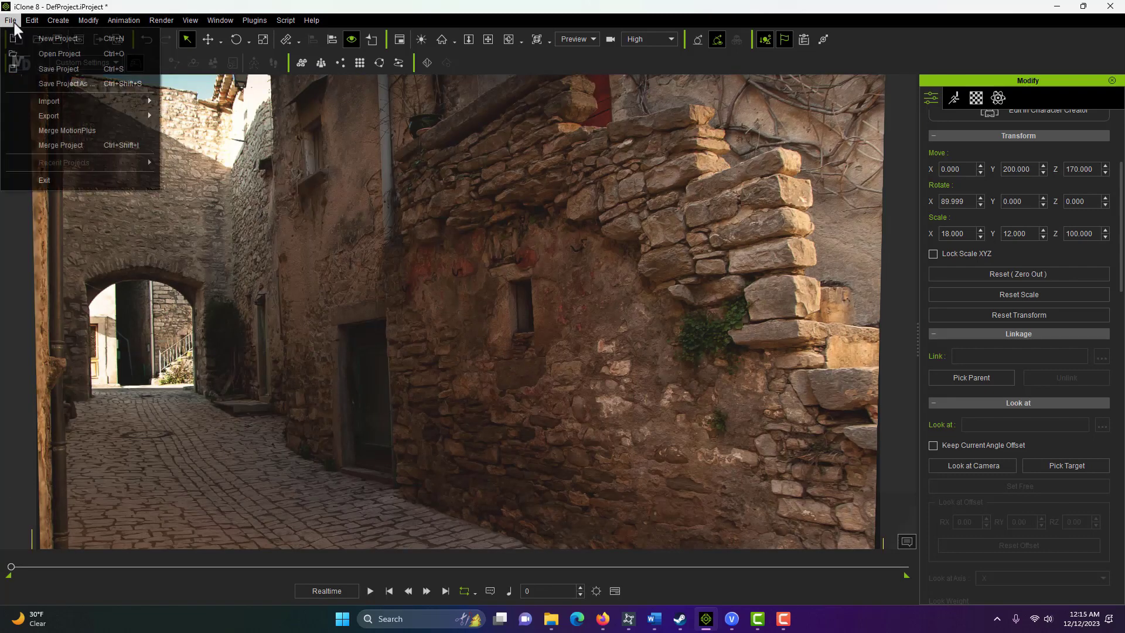
{"action": "mouse_move", "coordinate": [70, 104]}
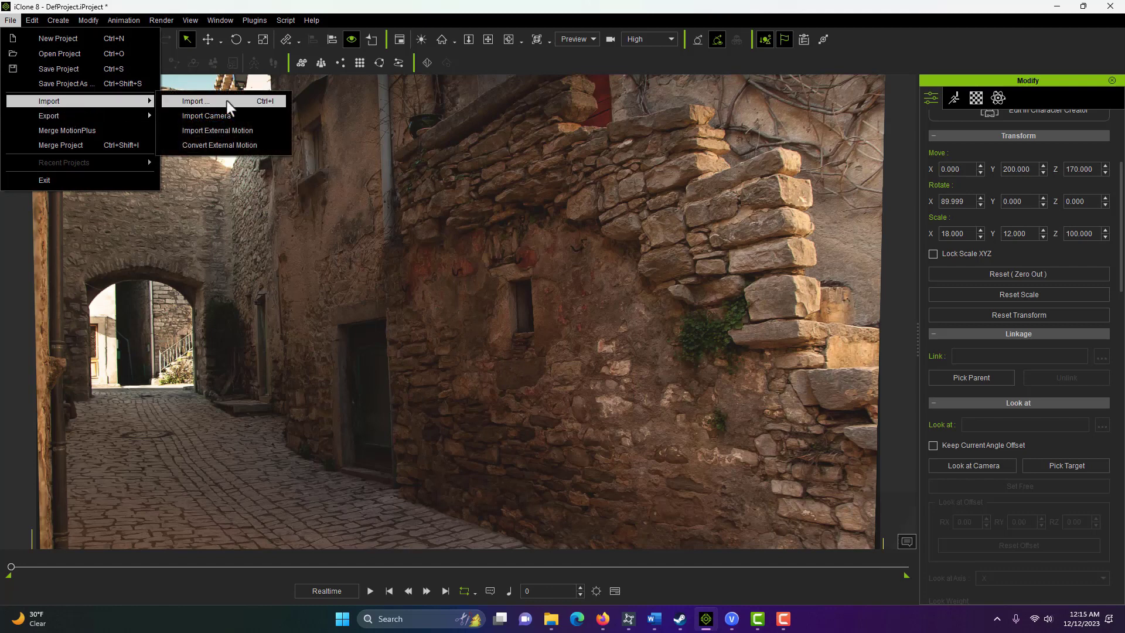
{"action": "left_click", "coordinate": [227, 100]}
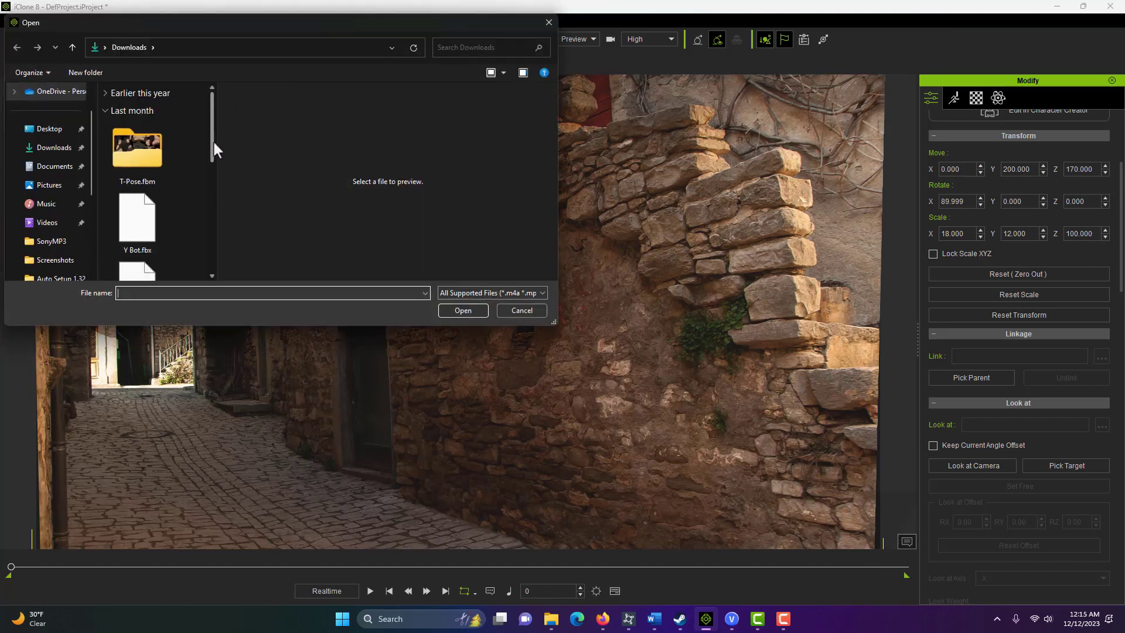
{"action": "left_click_drag", "start_coordinate": [213, 142], "coordinate": [231, 296]}
{"action": "left_click", "coordinate": [149, 240]}
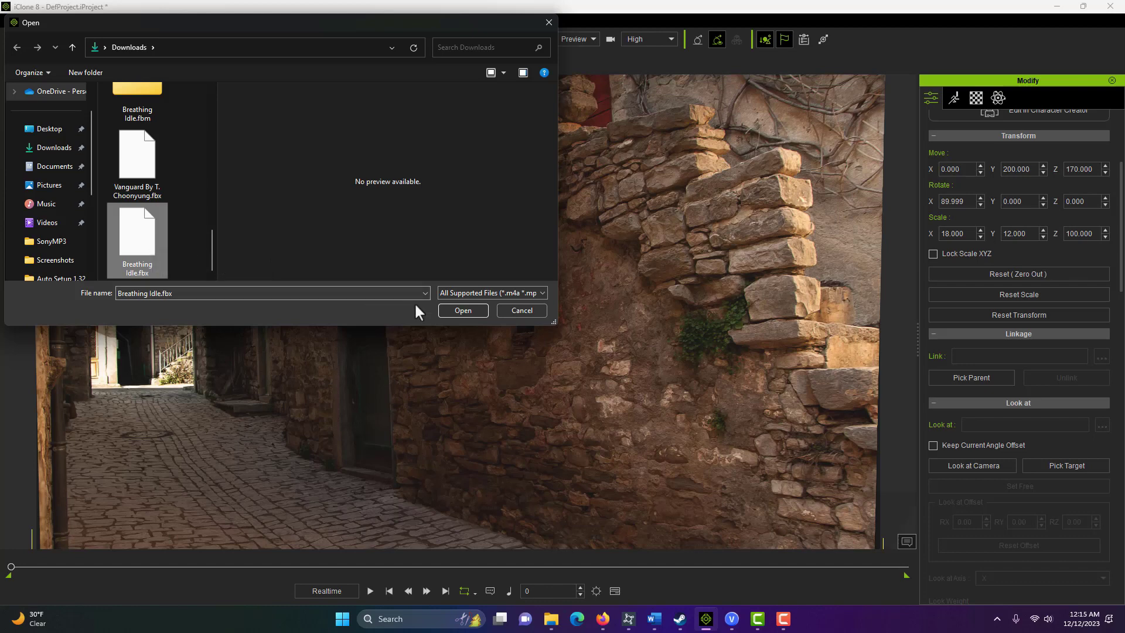
{"action": "left_click", "coordinate": [463, 310]}
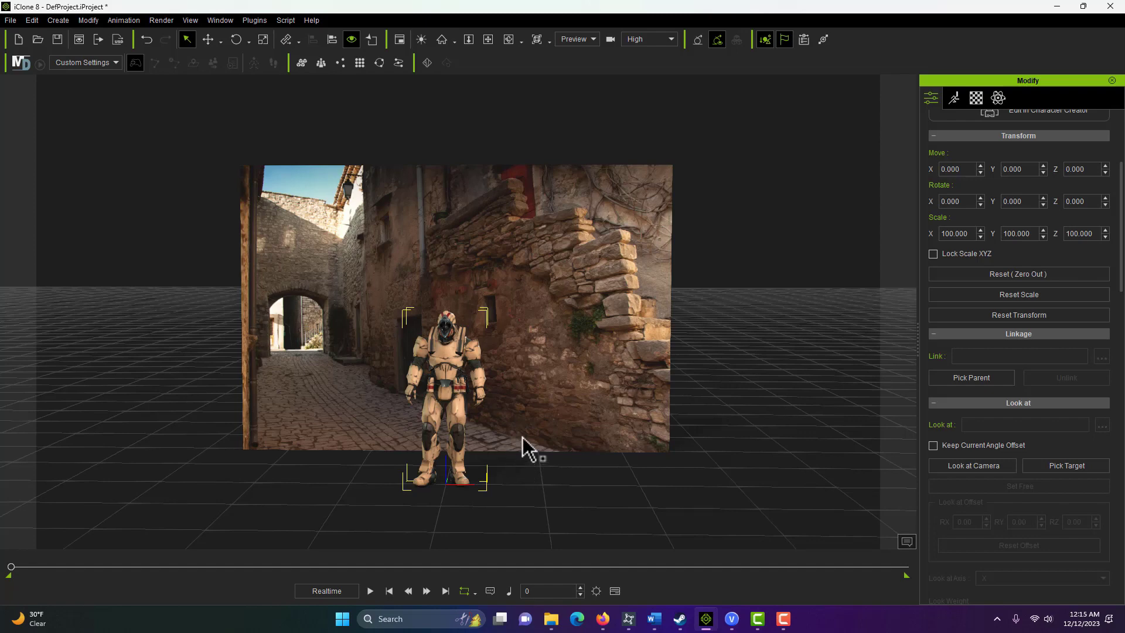
Pan, zoom and orbit the viewport to centre the armored robot against the backdrop.
{"action": "middle_click_drag", "start_coordinate": [527, 447], "coordinate": [598, 395]}
{"action": "scroll", "coordinate": [595, 410], "scroll_direction": "up", "scroll_amount": 6}
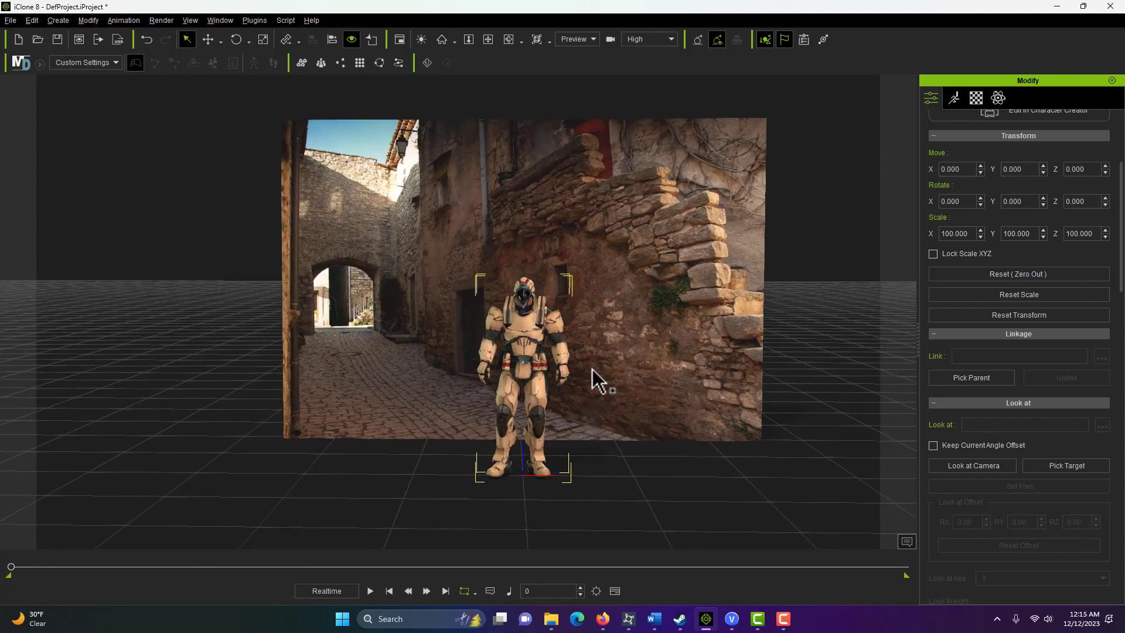
{"action": "scroll", "coordinate": [703, 413], "scroll_direction": "up", "scroll_amount": 2}
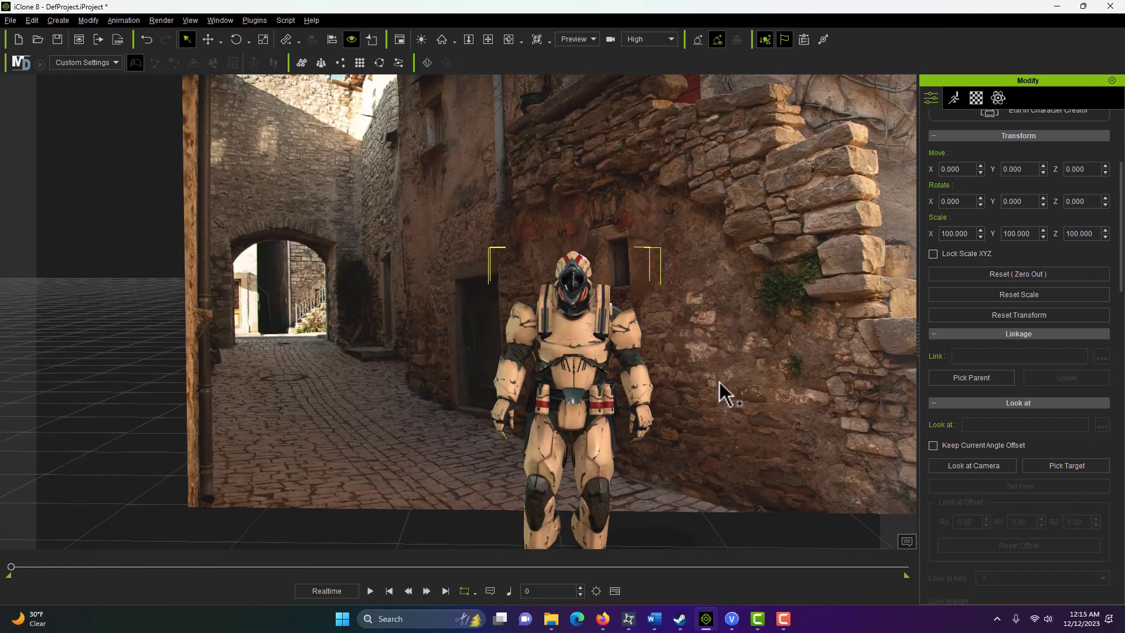
{"action": "middle_click_drag", "start_coordinate": [726, 377], "coordinate": [654, 393]}
{"action": "scroll", "coordinate": [655, 396], "scroll_direction": "up", "scroll_amount": 3}
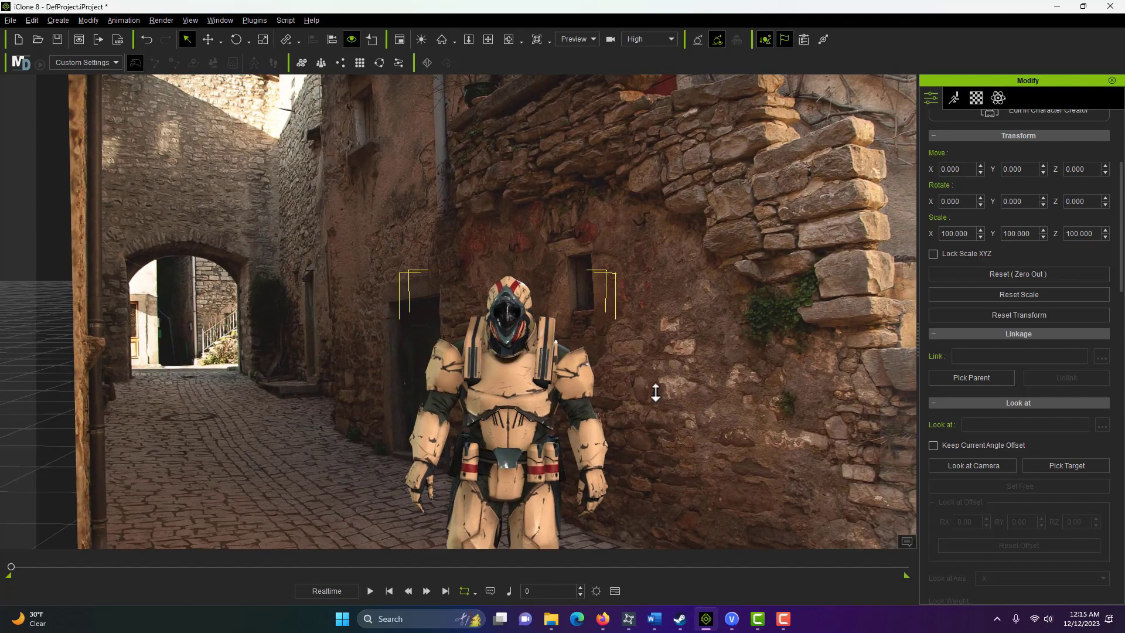
{"action": "right_click_drag", "start_coordinate": [656, 392], "coordinate": [681, 365]}
{"action": "scroll", "coordinate": [681, 365], "scroll_direction": "up", "scroll_amount": 4}
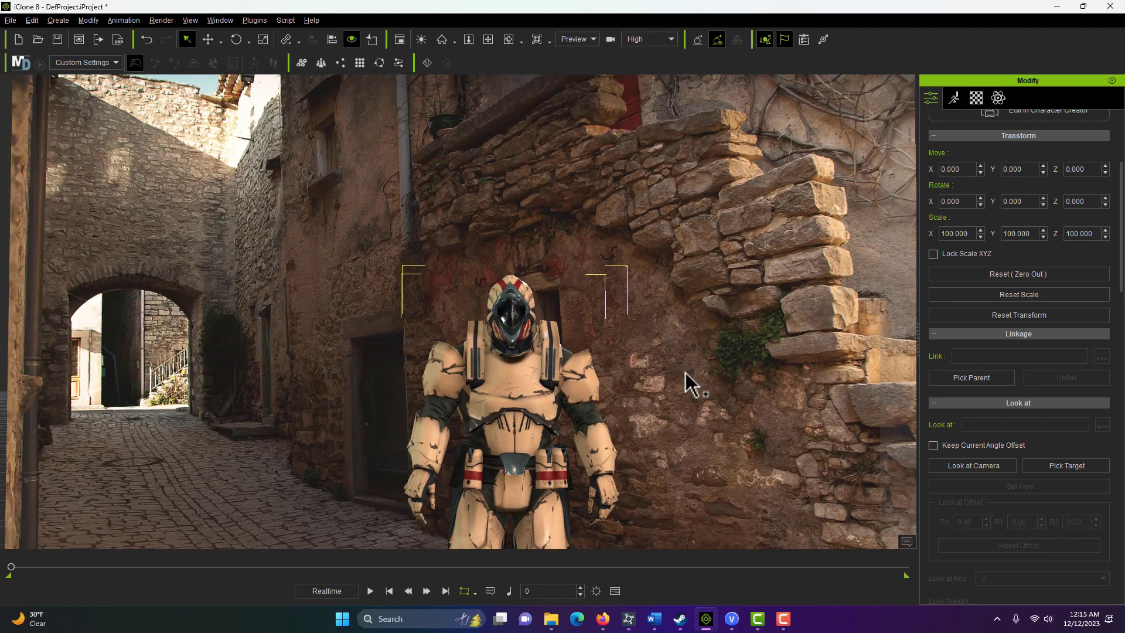
{"action": "mouse_move", "coordinate": [685, 377]}
{"action": "right_mouse_down"}
{"action": "mouse_move", "coordinate": [653, 384]}
{"action": "mouse_move", "coordinate": [687, 359]}
{"action": "mouse_move", "coordinate": [673, 359]}
{"action": "right_mouse_up"}
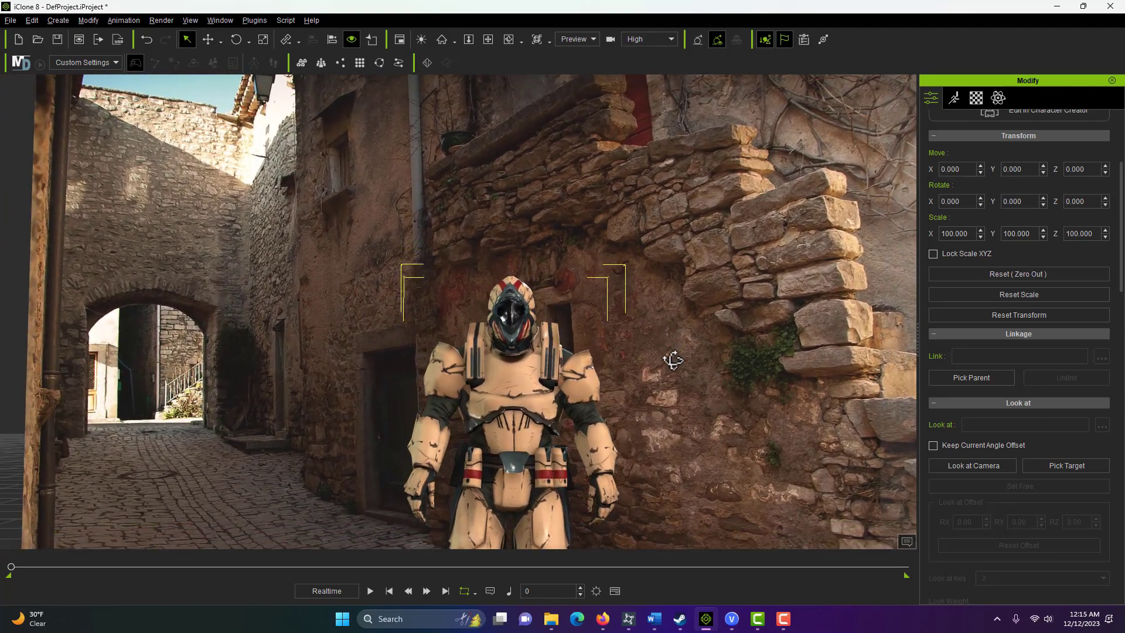
{"action": "scroll", "coordinate": [672, 364], "scroll_direction": "down", "scroll_amount": 1}
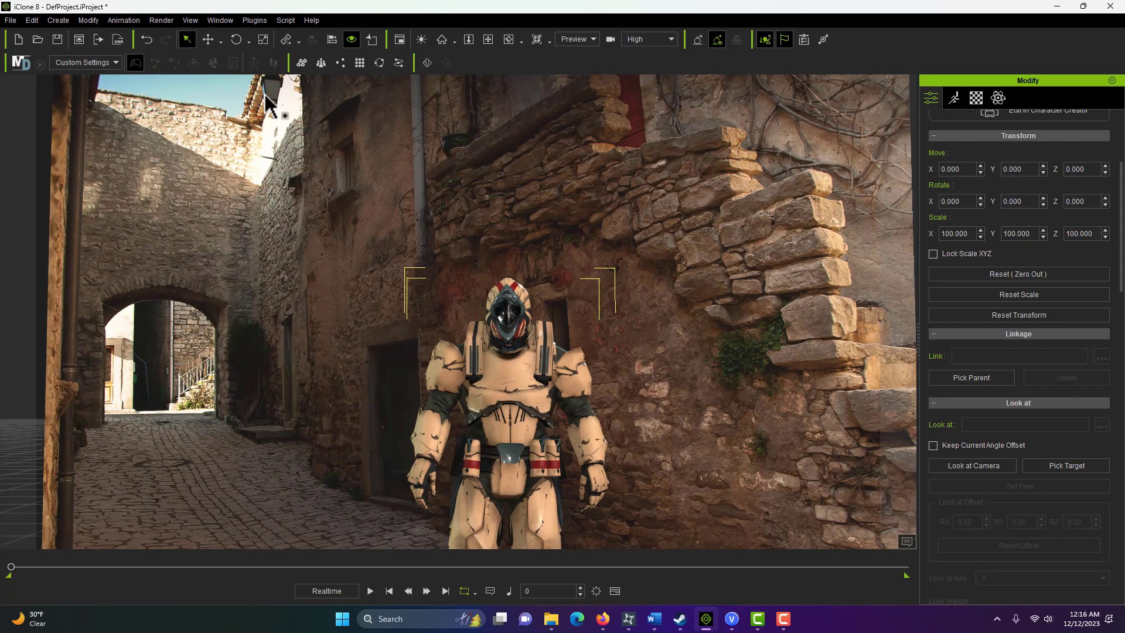
{"action": "left_click", "coordinate": [218, 20]}
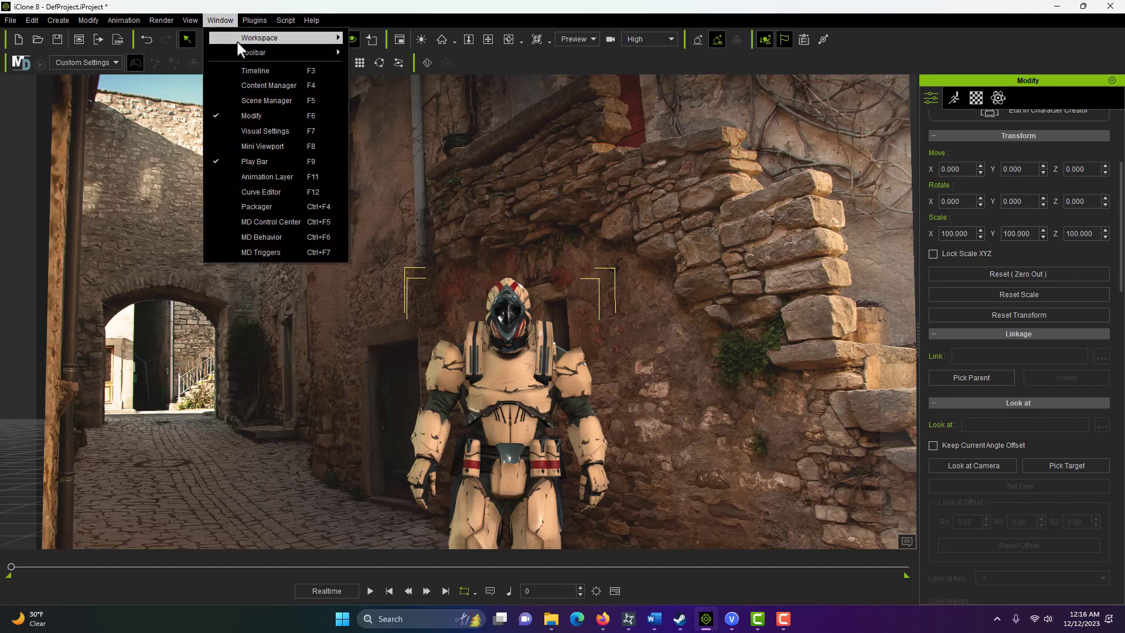
Apply the Standard workspace and switch off the Back and Side lights, leaving Key on.
{"action": "mouse_move", "coordinate": [327, 39]}
{"action": "left_click", "coordinate": [377, 42]}
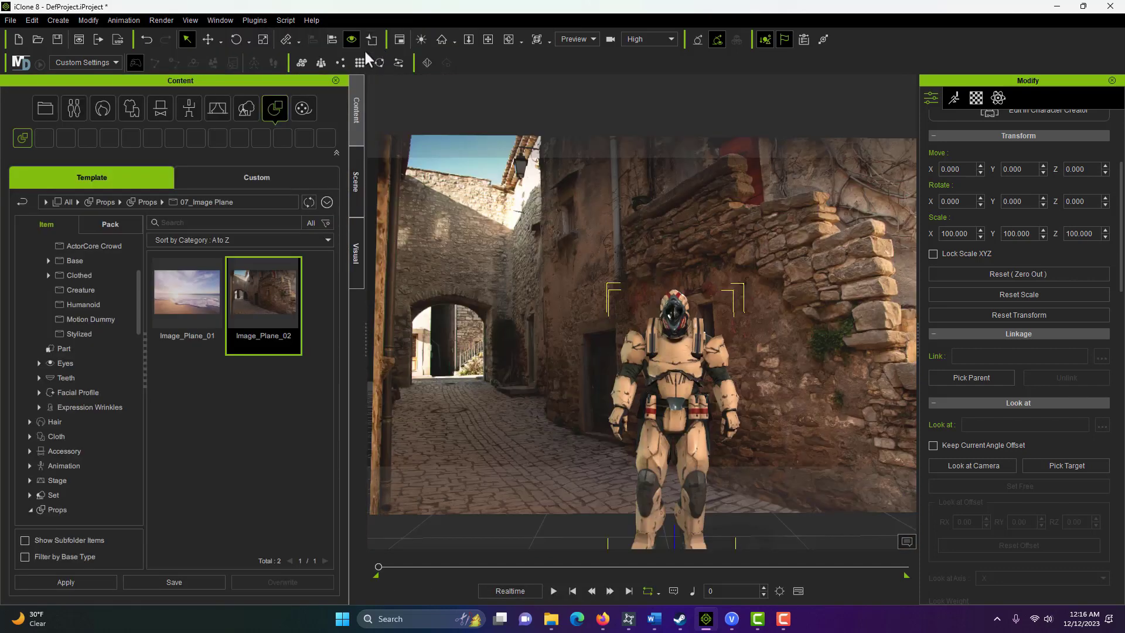
{"action": "left_click", "coordinate": [357, 177]}
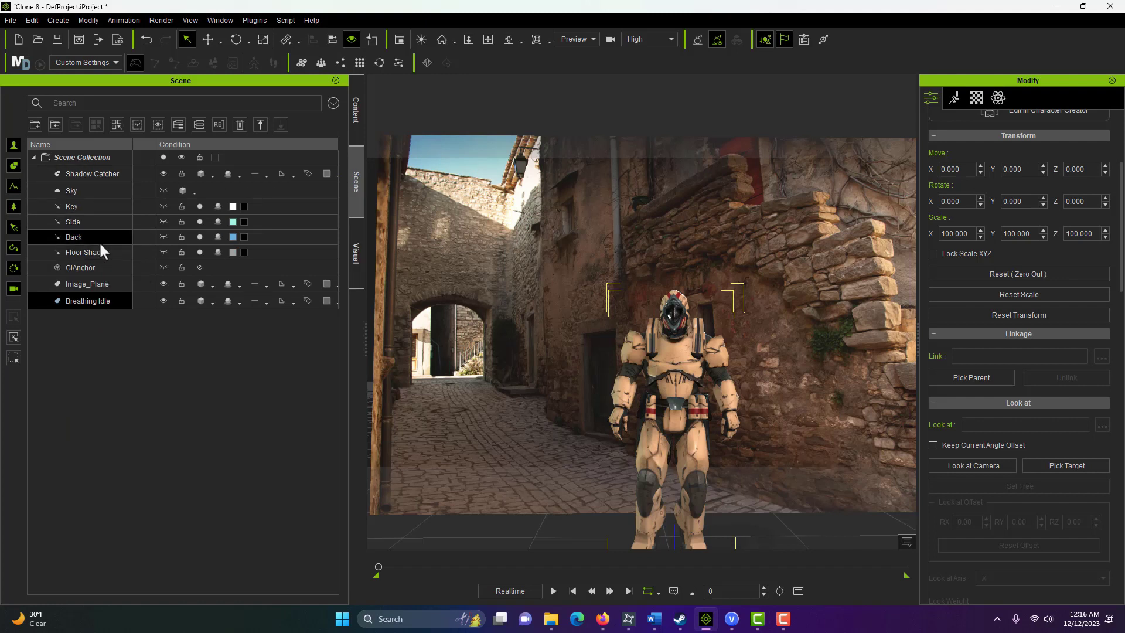
{"action": "left_click", "coordinate": [201, 237]}
{"action": "left_click", "coordinate": [199, 222]}
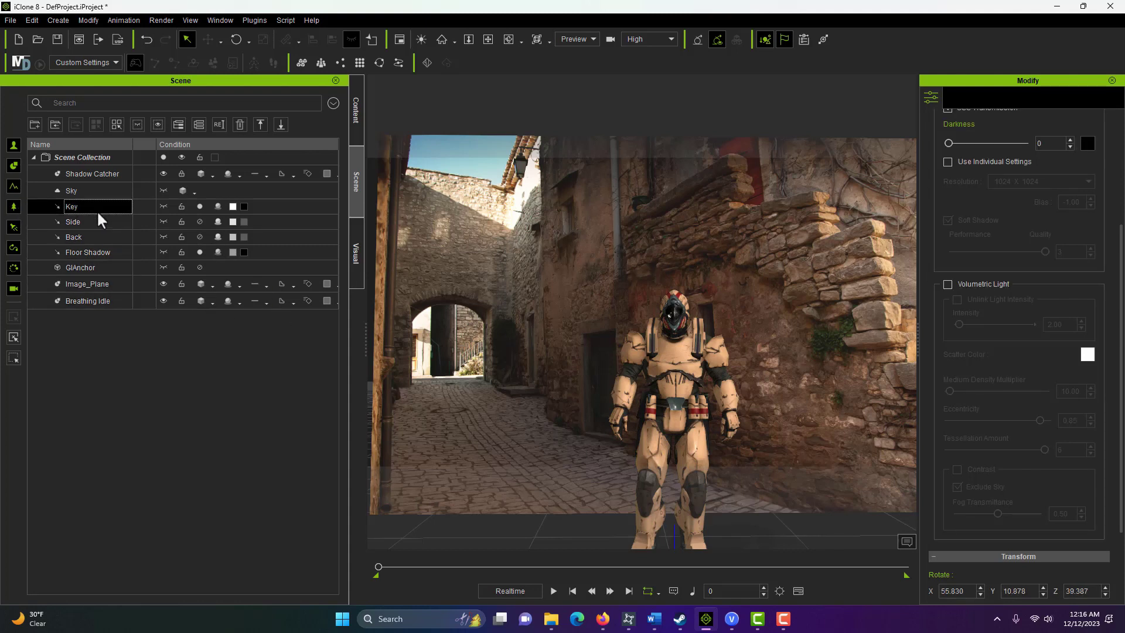
{"action": "scroll", "coordinate": [1028, 355], "scroll_direction": "up", "scroll_amount": 3}
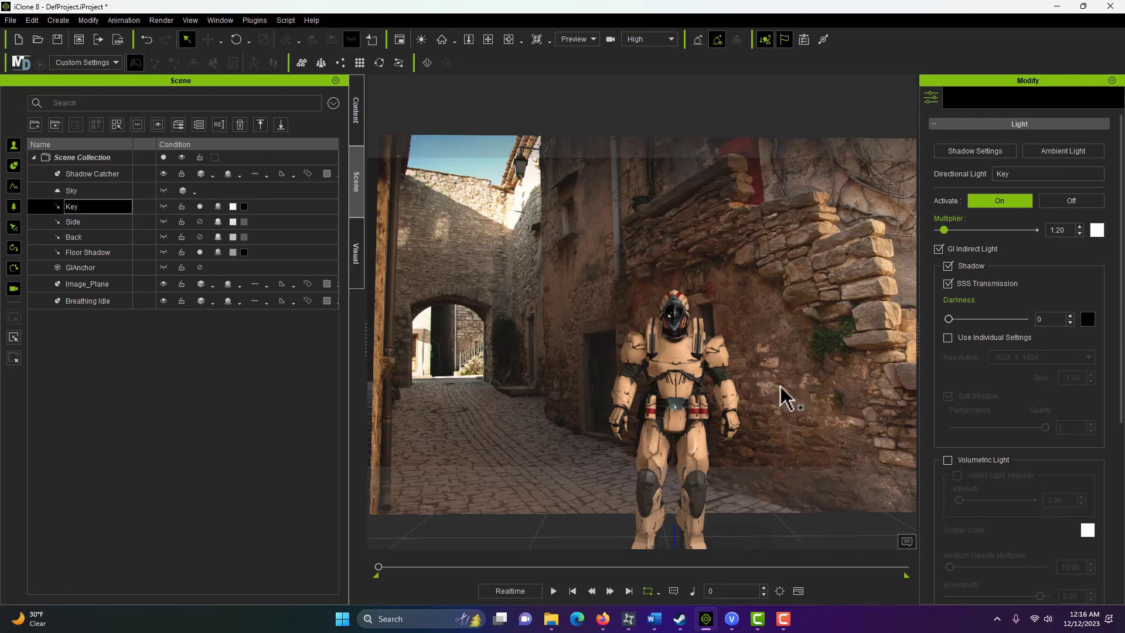
Raise the Image Based Lighting strength to 49 in the ambient light settings.
{"action": "left_click", "coordinate": [1049, 153]}
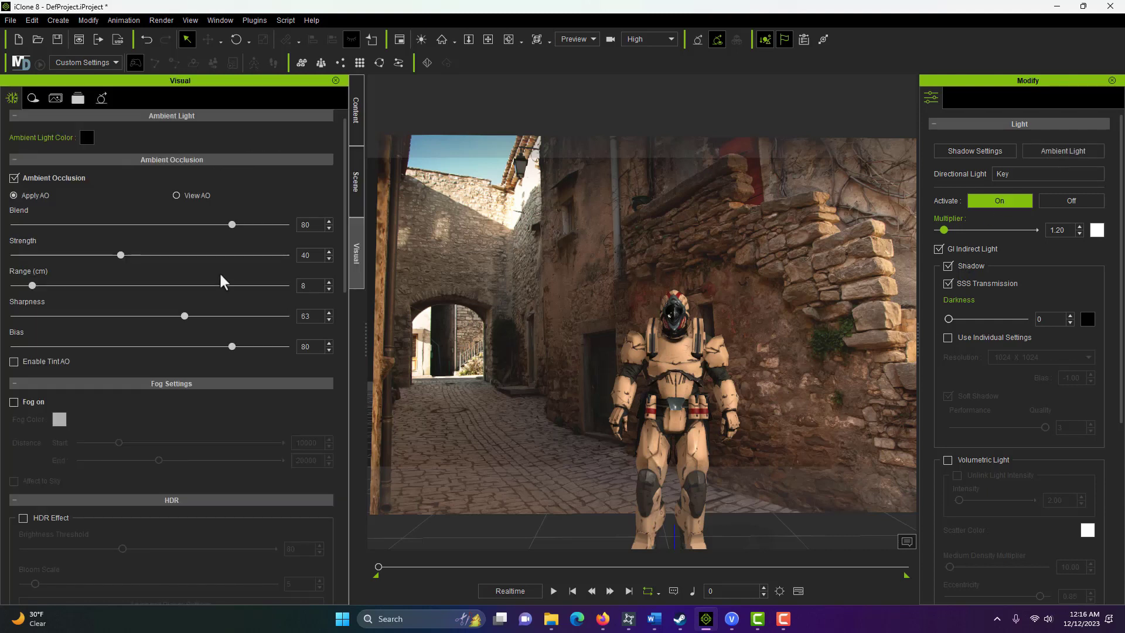
{"action": "scroll", "coordinate": [209, 248], "scroll_direction": "down", "scroll_amount": 10}
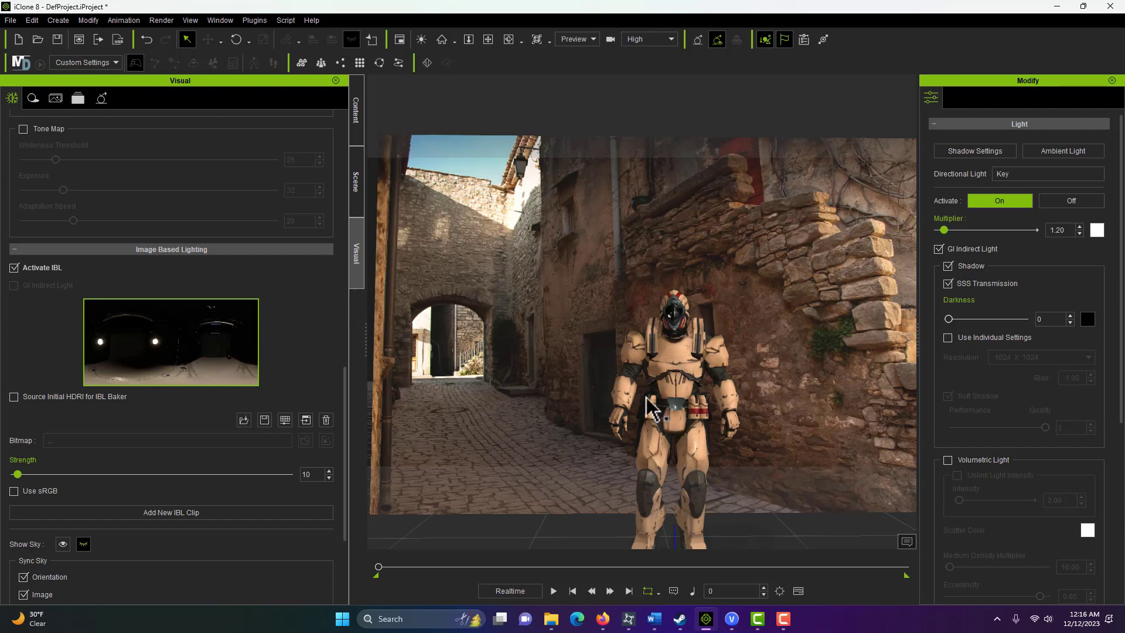
{"action": "scroll", "coordinate": [254, 368], "scroll_direction": "up", "scroll_amount": 1}
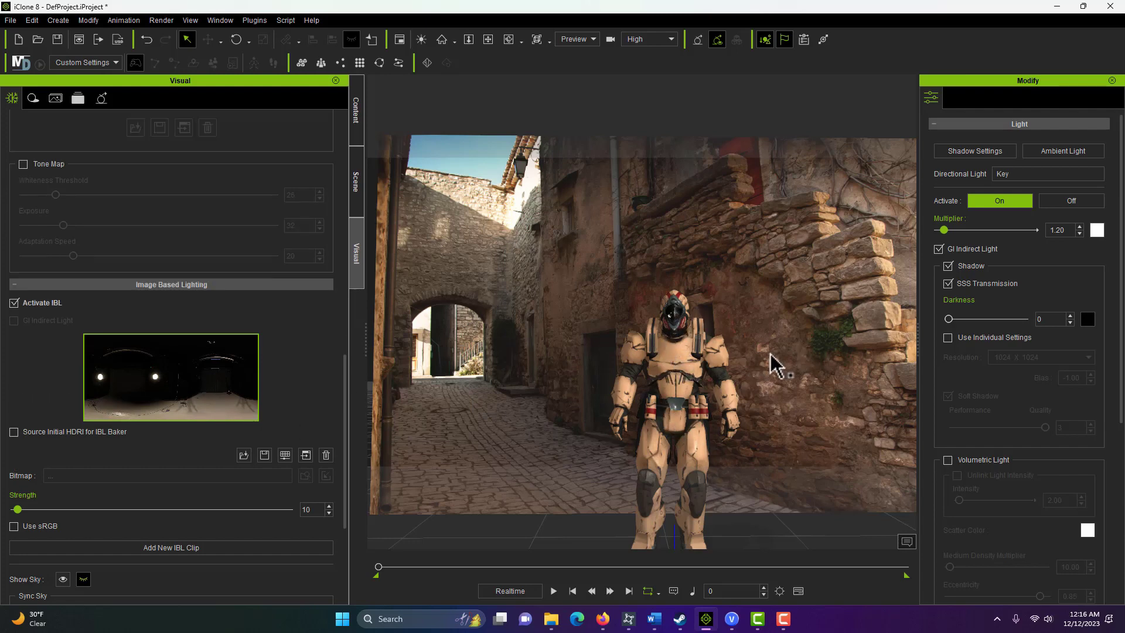
{"action": "scroll", "coordinate": [773, 364], "scroll_direction": "up", "scroll_amount": 3}
{"action": "scroll", "coordinate": [744, 378], "scroll_direction": "up", "scroll_amount": 2}
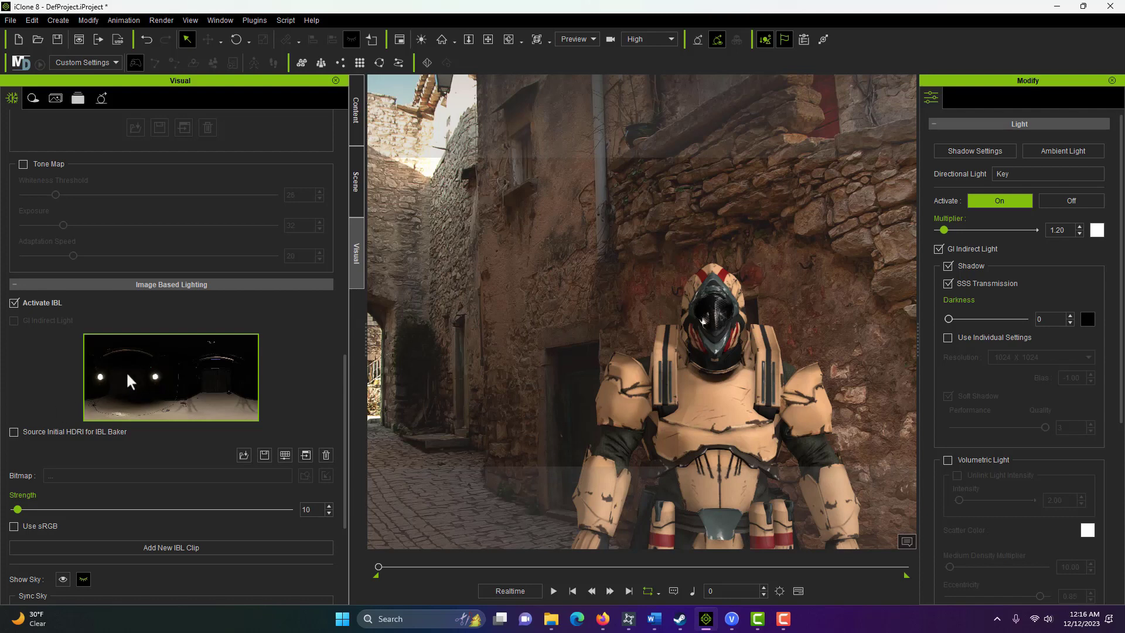
{"action": "left_click_drag", "start_coordinate": [19, 509], "coordinate": [30, 509]}
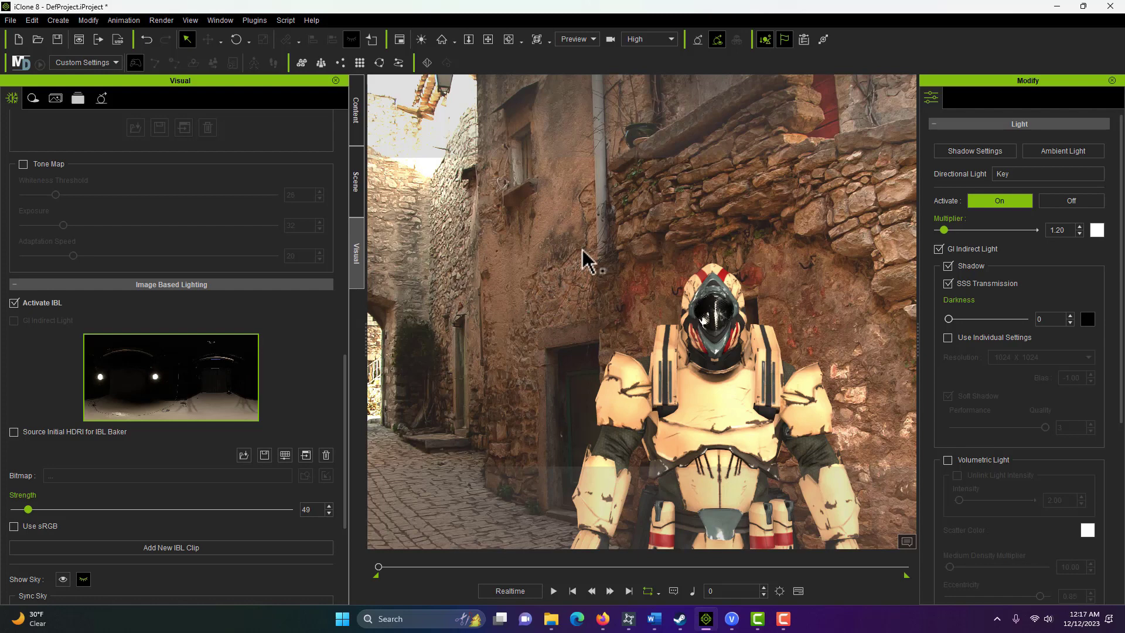
Drop the IBL strength to 0, then settle it at 9.
{"action": "scroll", "coordinate": [176, 404], "scroll_direction": "down", "scroll_amount": 5}
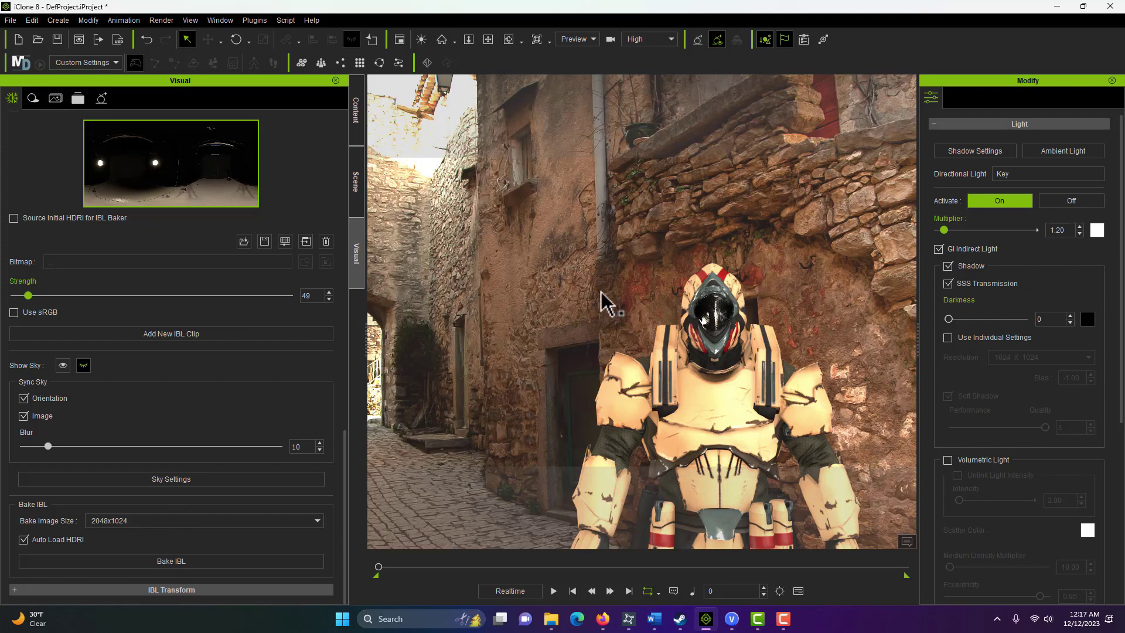
{"action": "right_click_drag", "start_coordinate": [603, 301], "coordinate": [598, 290]}
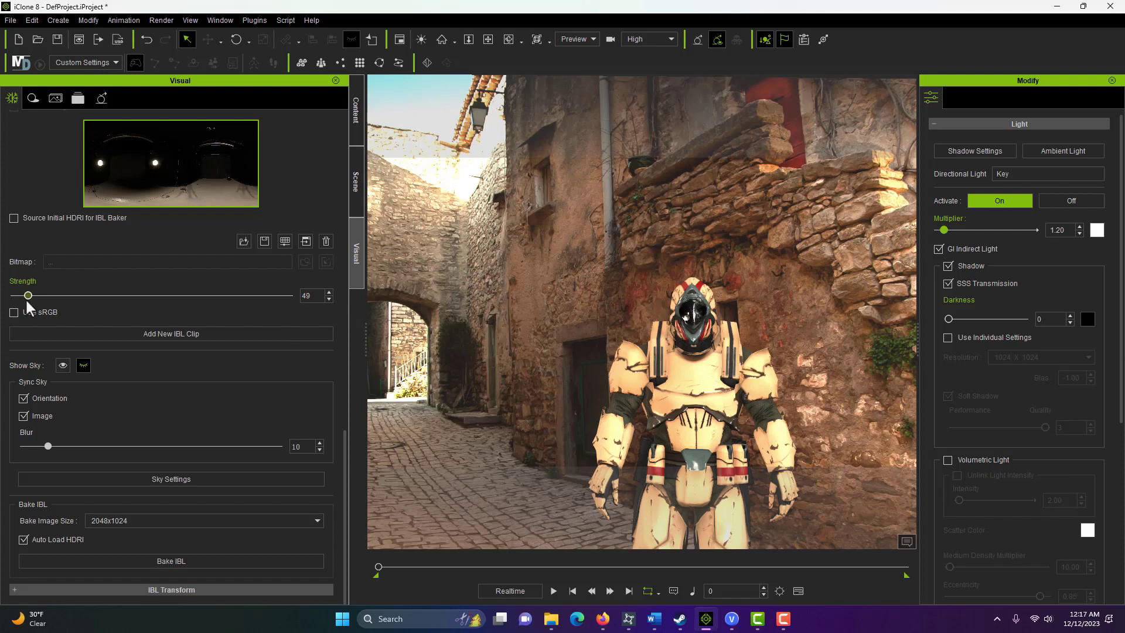
{"action": "left_click_drag", "start_coordinate": [26, 297], "coordinate": [1, 306]}
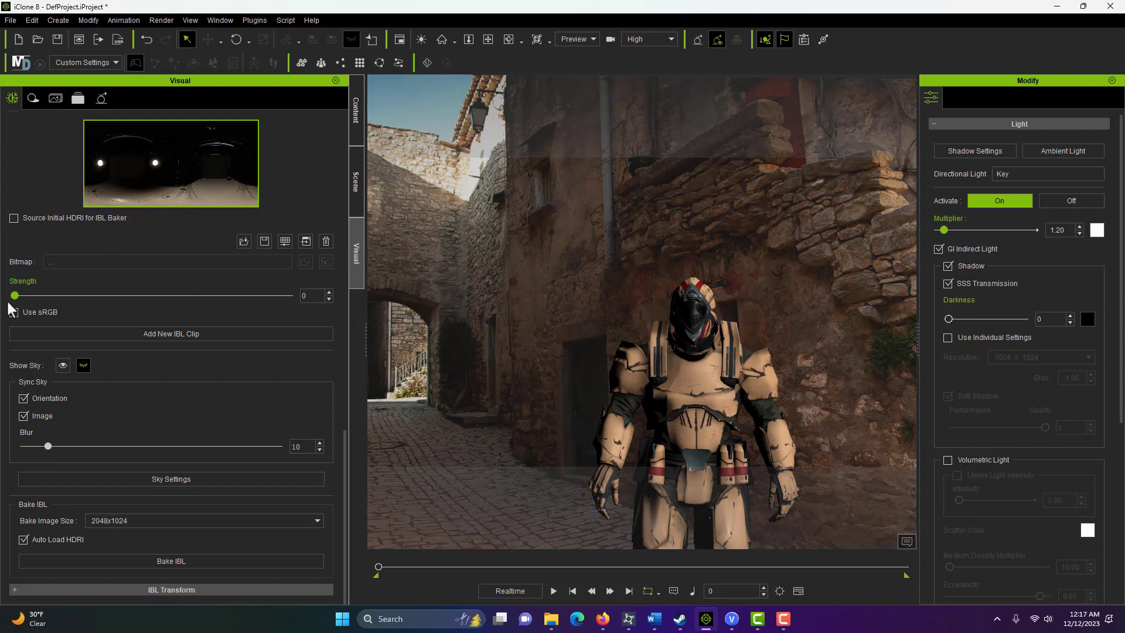
{"action": "left_click_drag", "start_coordinate": [14, 296], "coordinate": [16, 296]}
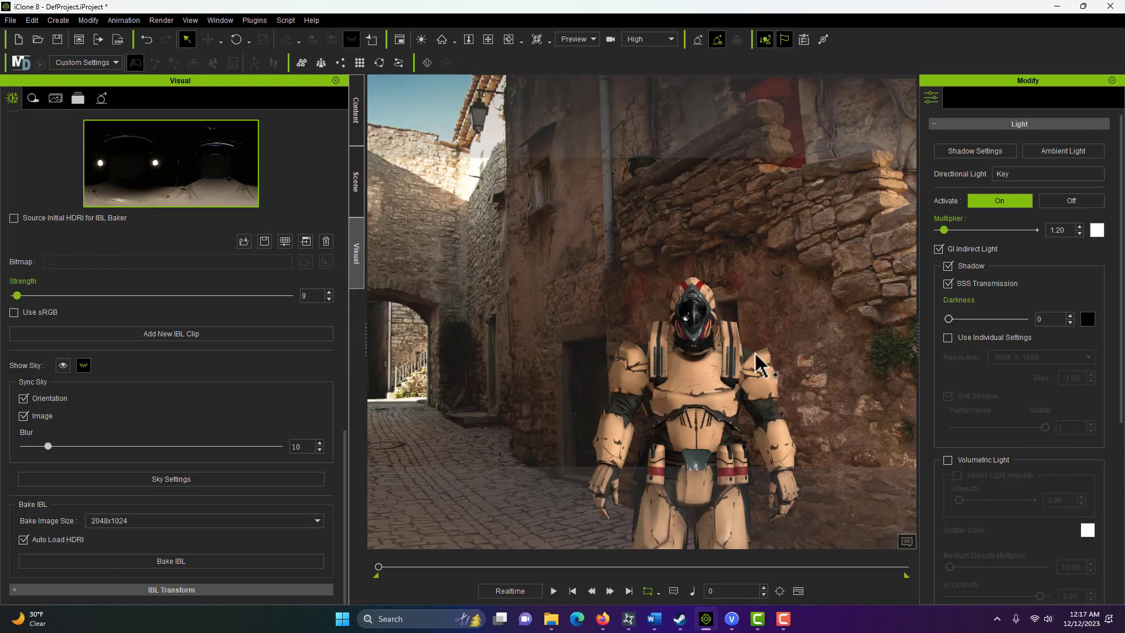
{"action": "scroll", "coordinate": [725, 340], "scroll_direction": "up", "scroll_amount": 3}
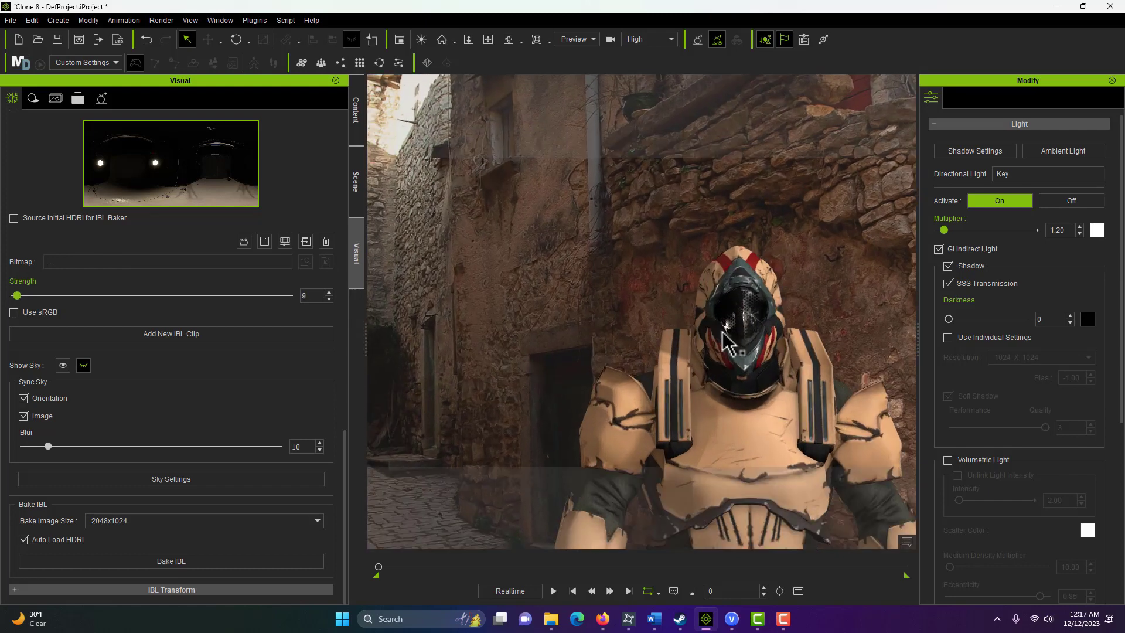
{"action": "scroll", "coordinate": [725, 339], "scroll_direction": "down", "scroll_amount": 2}
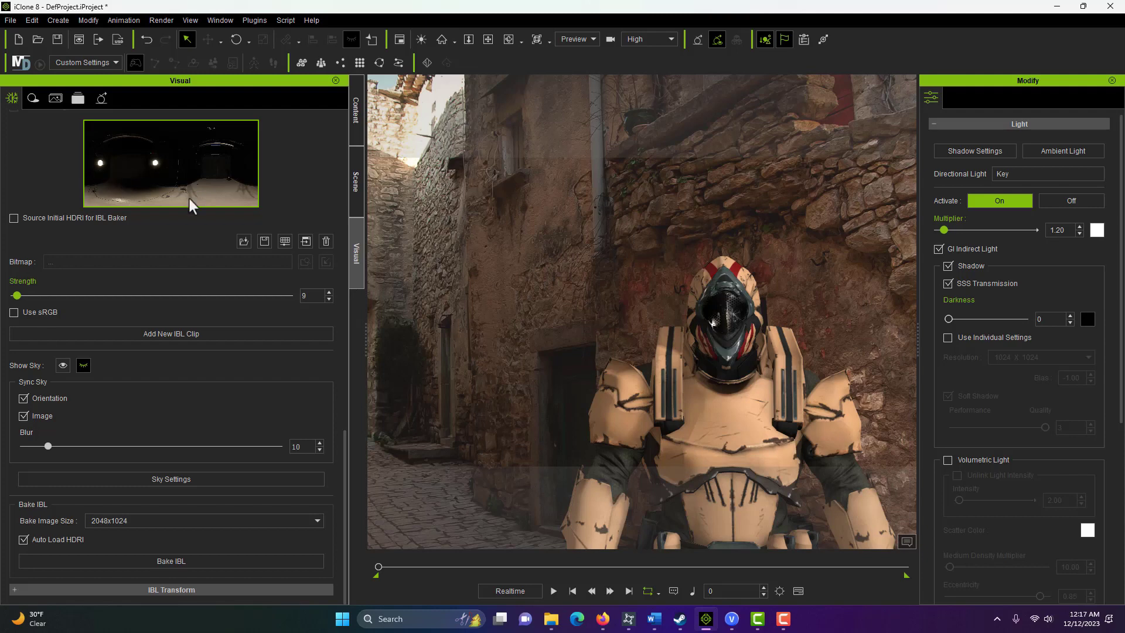
Orbit and move the camera closer for a head-on view of the robot and alley arch.
{"action": "right_click_drag", "start_coordinate": [747, 413], "coordinate": [744, 404]}
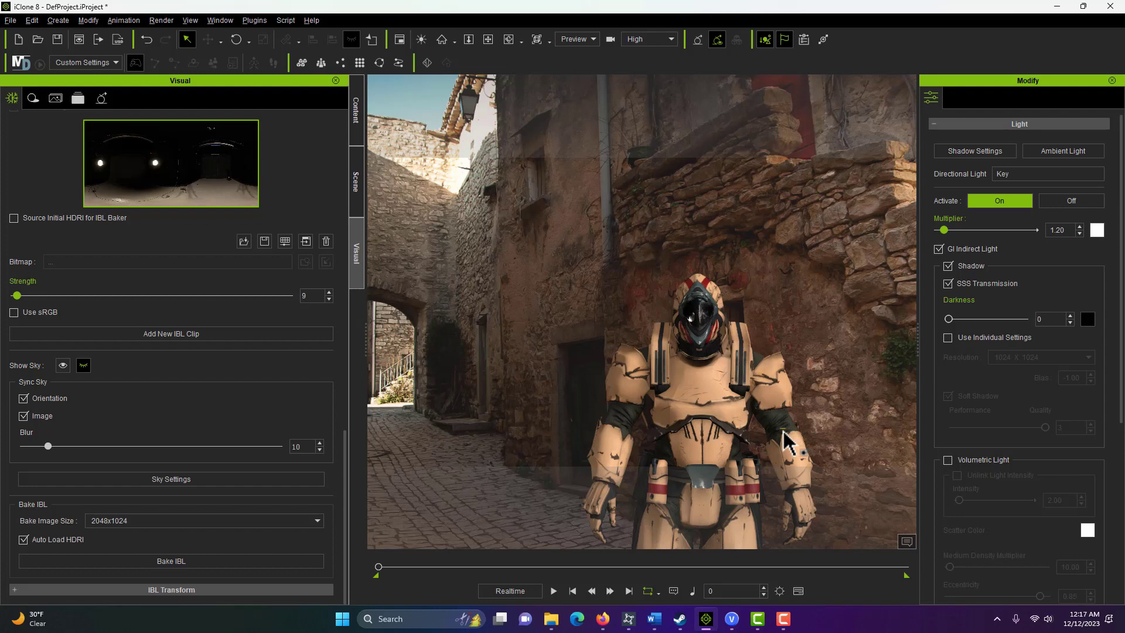
{"action": "right_click_drag", "start_coordinate": [785, 441], "coordinate": [820, 428]}
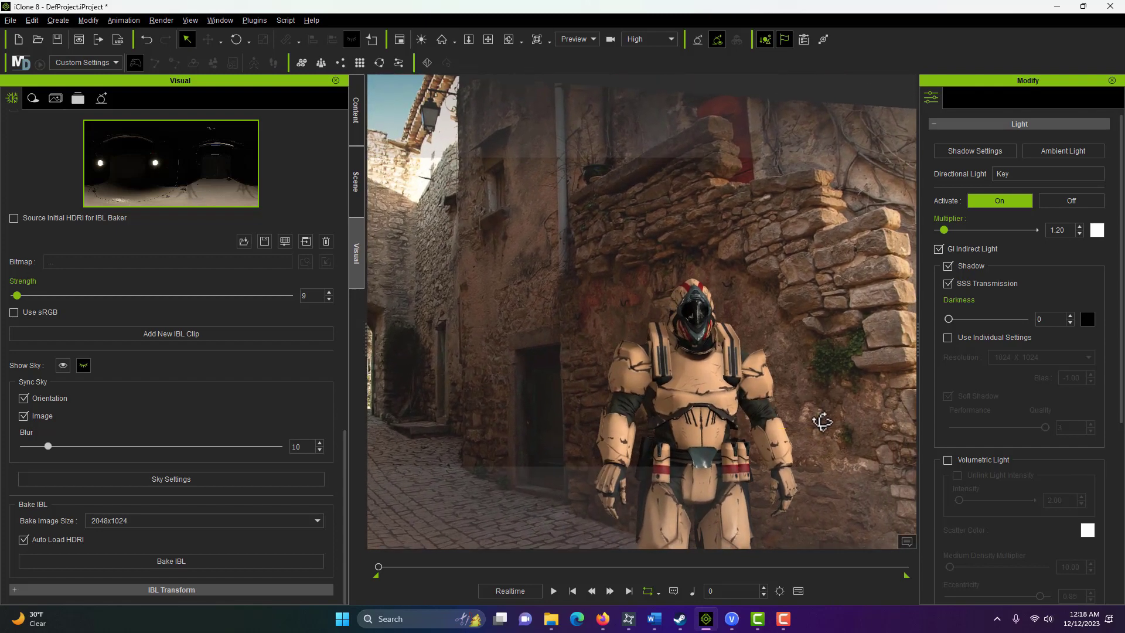
{"action": "left_click_drag", "start_coordinate": [817, 420], "coordinate": [762, 384]}
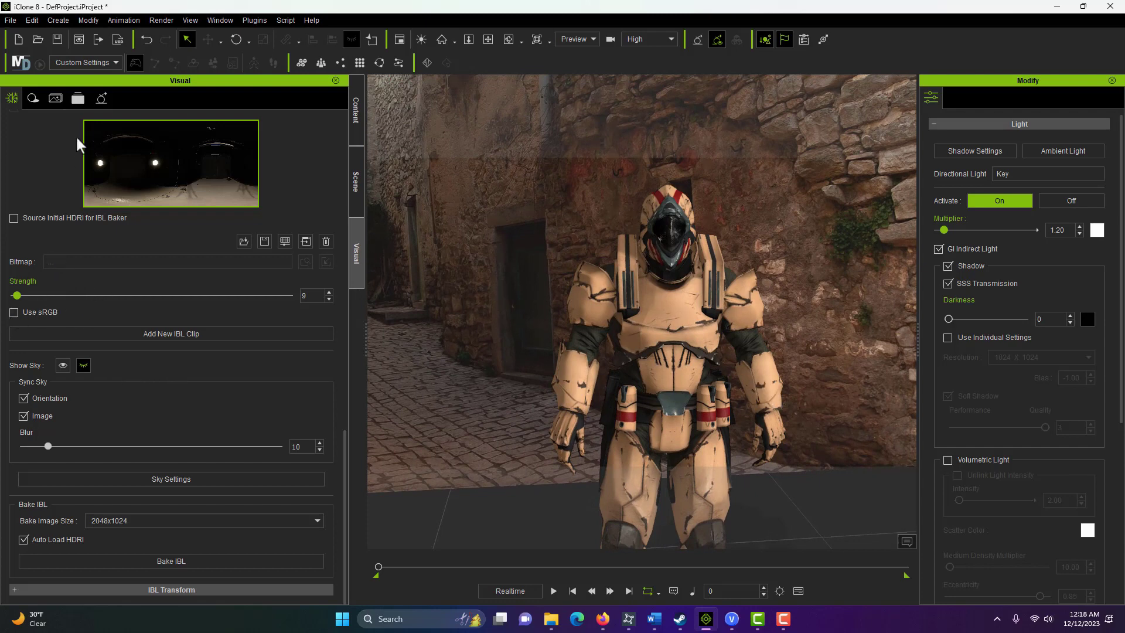
Raise the Key light's multiplier from 1.20 to 1.42.
{"action": "scroll", "coordinate": [159, 358], "scroll_direction": "up", "scroll_amount": 4}
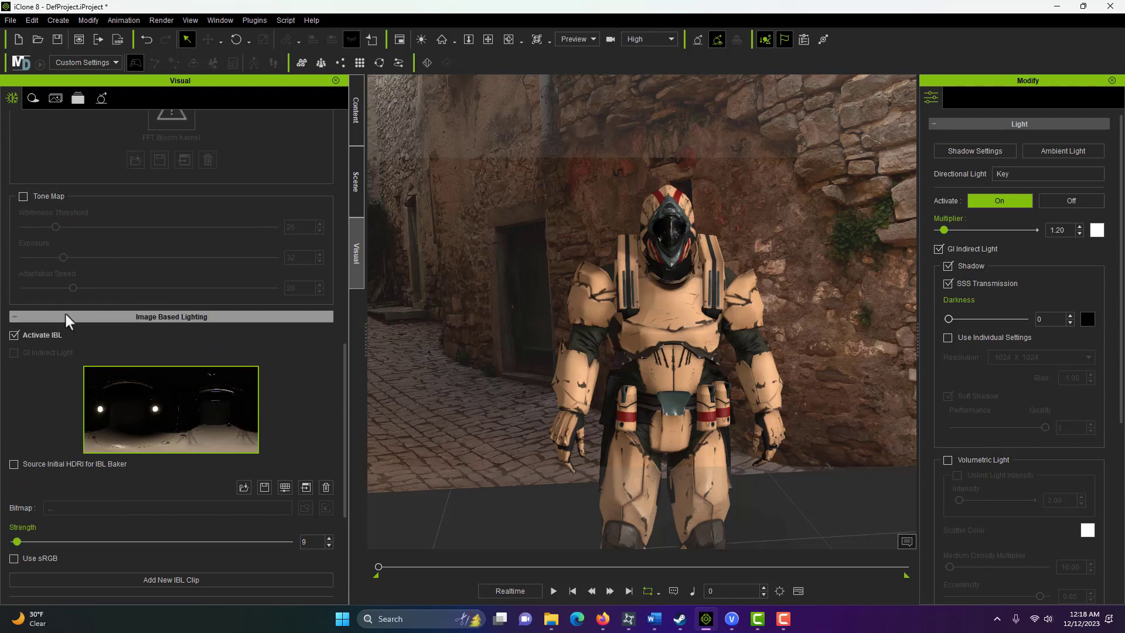
{"action": "scroll", "coordinate": [191, 342], "scroll_direction": "up", "scroll_amount": 4}
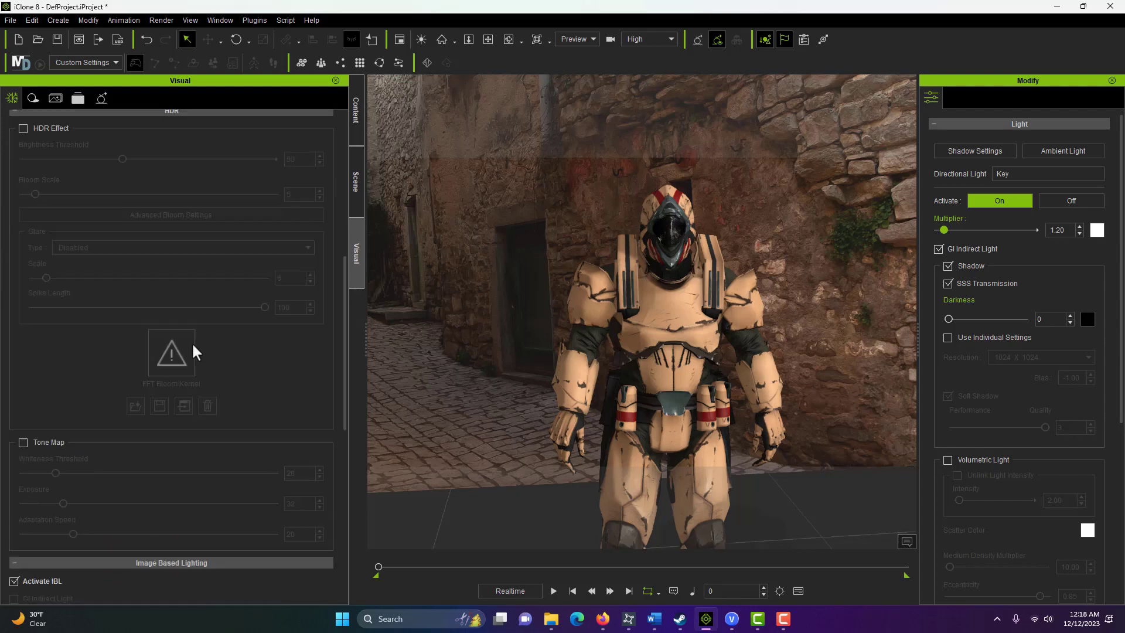
{"action": "scroll", "coordinate": [192, 346], "scroll_direction": "up", "scroll_amount": 2}
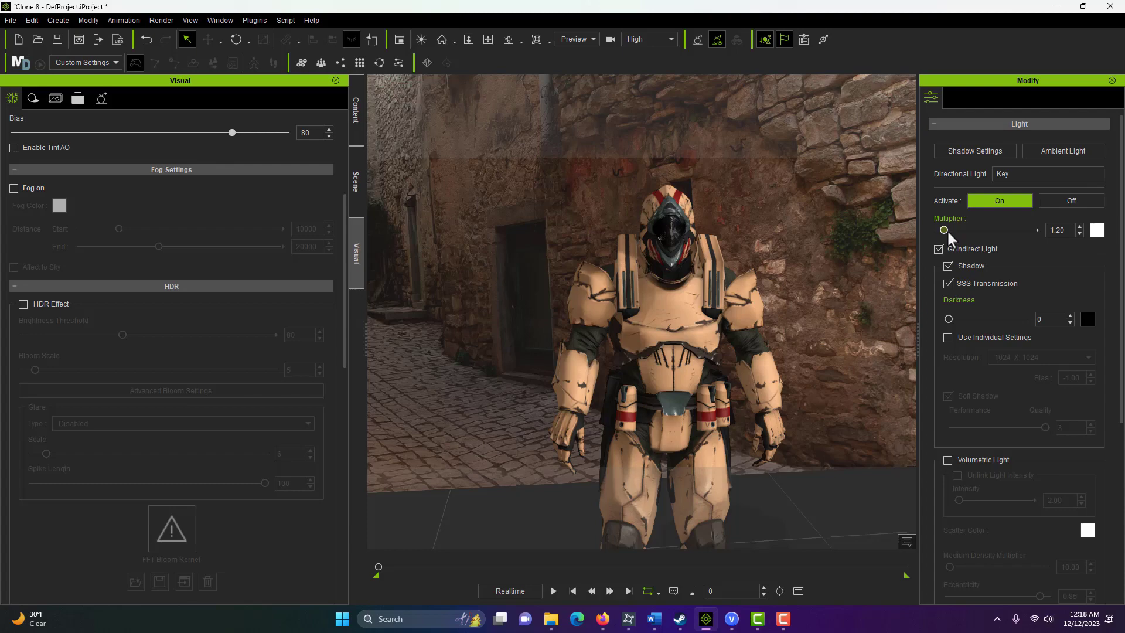
{"action": "mouse_move", "coordinate": [948, 230]}
{"action": "left_mouse_down"}
{"action": "mouse_move", "coordinate": [979, 231]}
{"action": "mouse_move", "coordinate": [948, 231]}
{"action": "left_mouse_up"}
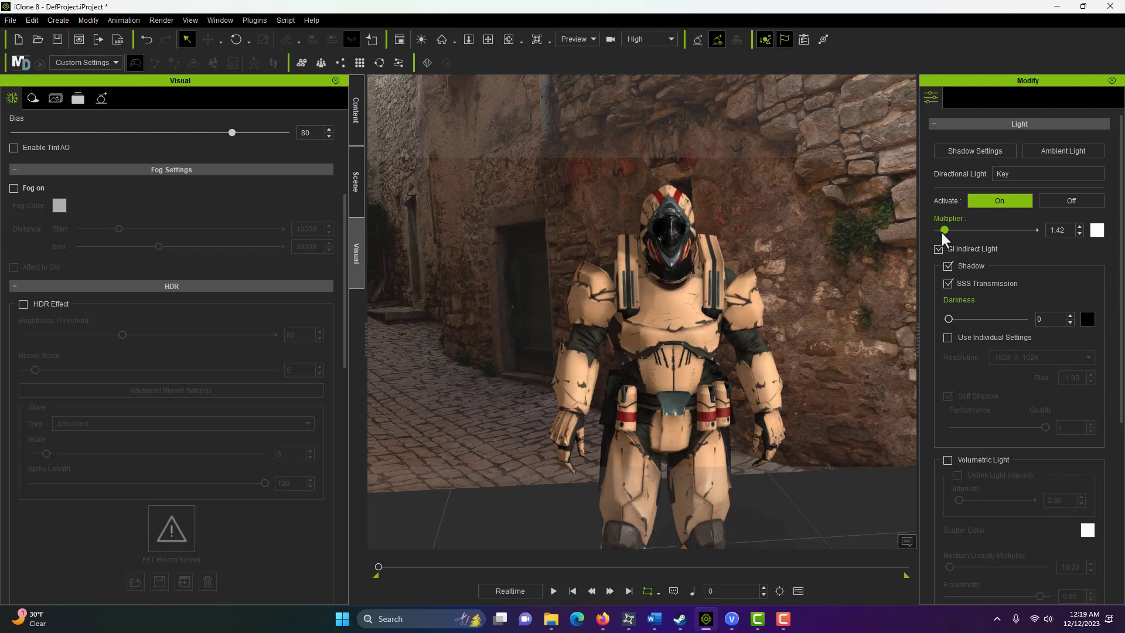
{"action": "scroll", "coordinate": [949, 220], "scroll_direction": "down", "scroll_amount": 5}
Enable volumetric light on the Key light with unlinked intensity 100 and density 999.99.
{"action": "left_click", "coordinate": [947, 214]}
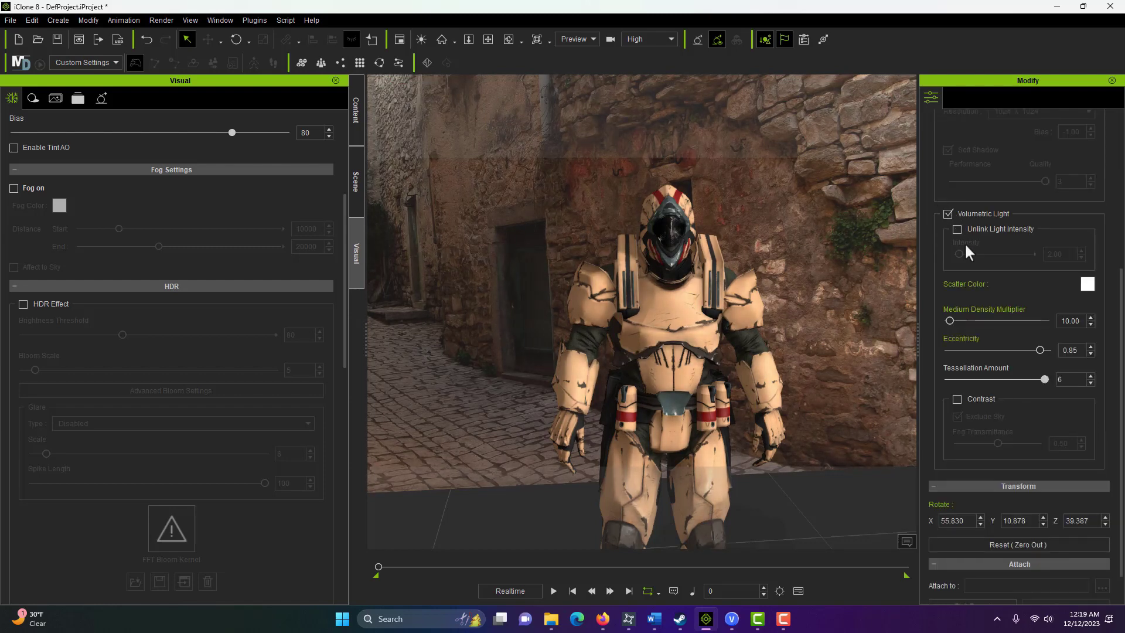
{"action": "left_click", "coordinate": [958, 229]}
{"action": "left_click_drag", "start_coordinate": [960, 254], "coordinate": [1002, 253]}
{"action": "left_click_drag", "start_coordinate": [952, 319], "coordinate": [1037, 319]}
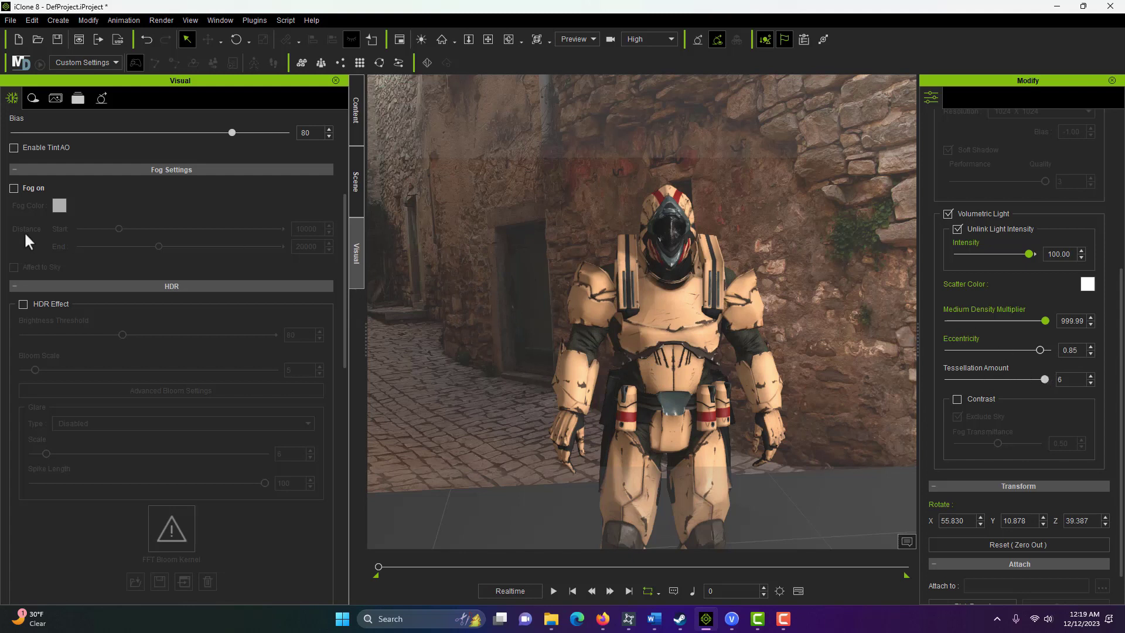
Turn on scene fog with start distance 0 and end distance 50000.
{"action": "left_click", "coordinate": [14, 189]}
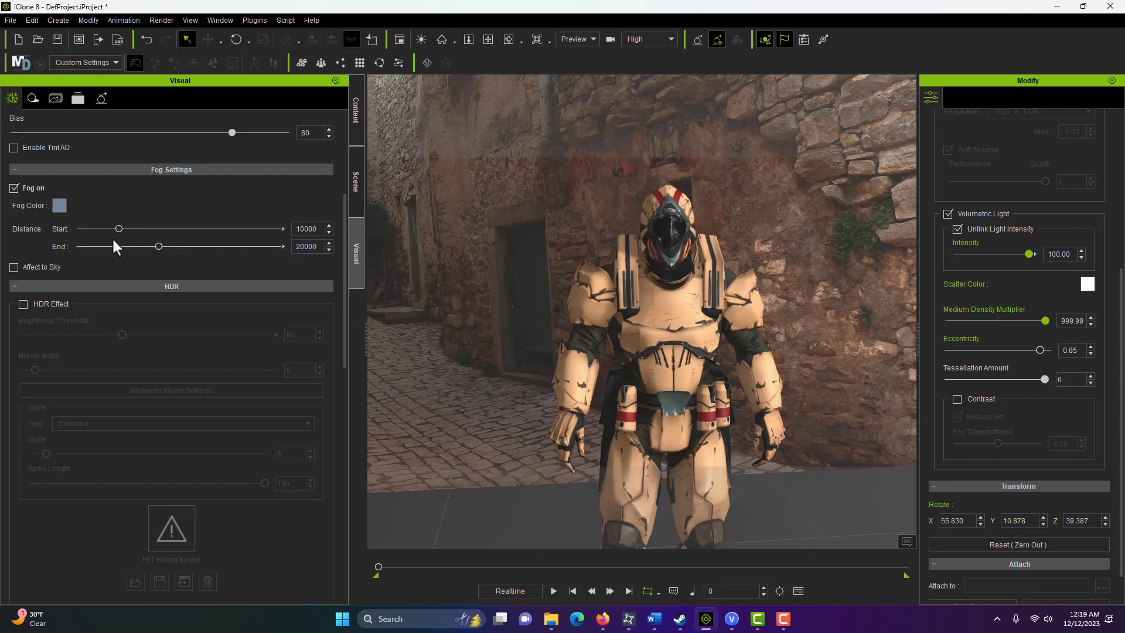
{"action": "left_click_drag", "start_coordinate": [119, 230], "coordinate": [78, 231]}
{"action": "left_click_drag", "start_coordinate": [158, 246], "coordinate": [271, 253]}
{"action": "scroll", "coordinate": [968, 310], "scroll_direction": "up", "scroll_amount": 5}
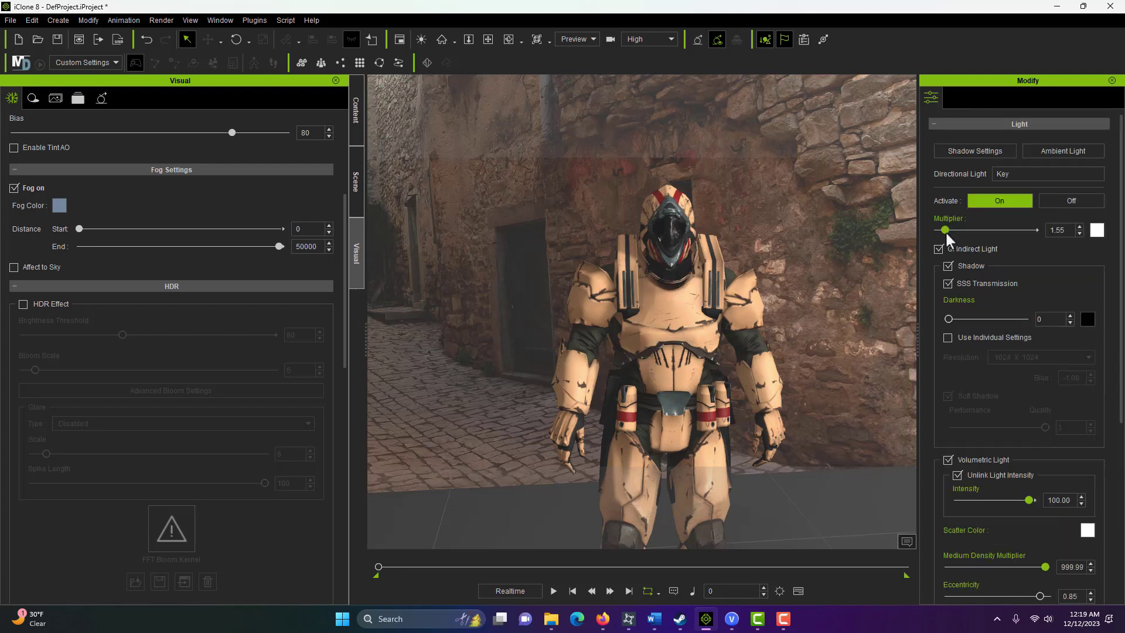
Lower the Key light's multiplier from 1.55 to 1.03.
{"action": "left_click_drag", "start_coordinate": [946, 232], "coordinate": [943, 230]}
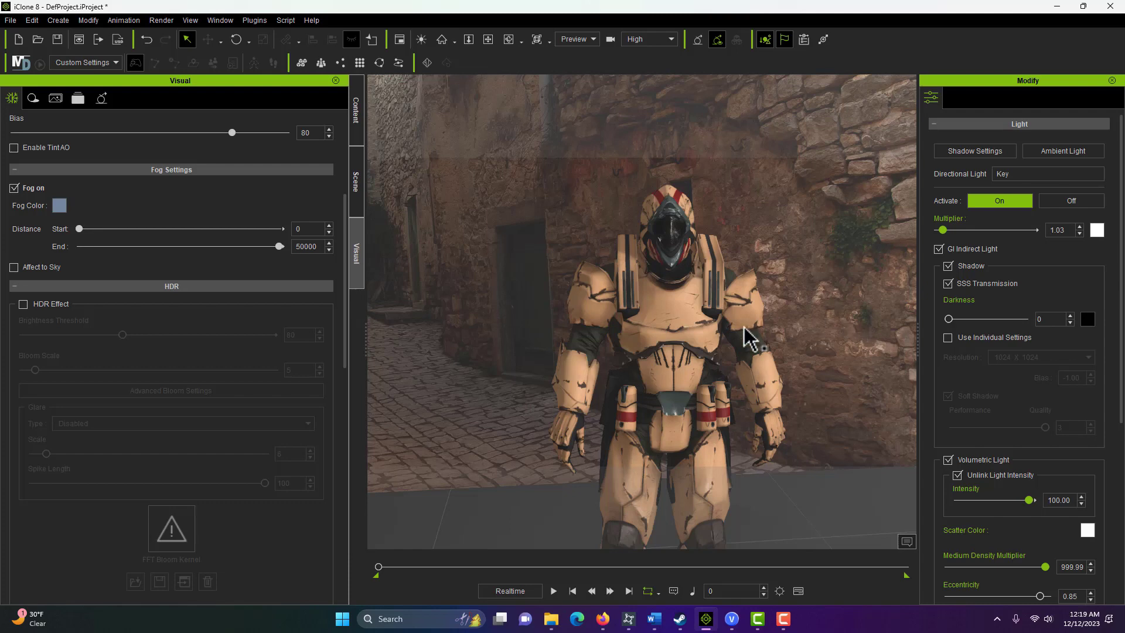
{"action": "scroll", "coordinate": [779, 331], "scroll_direction": "down", "scroll_amount": 5}
{"action": "scroll", "coordinate": [779, 332], "scroll_direction": "up", "scroll_amount": 5}
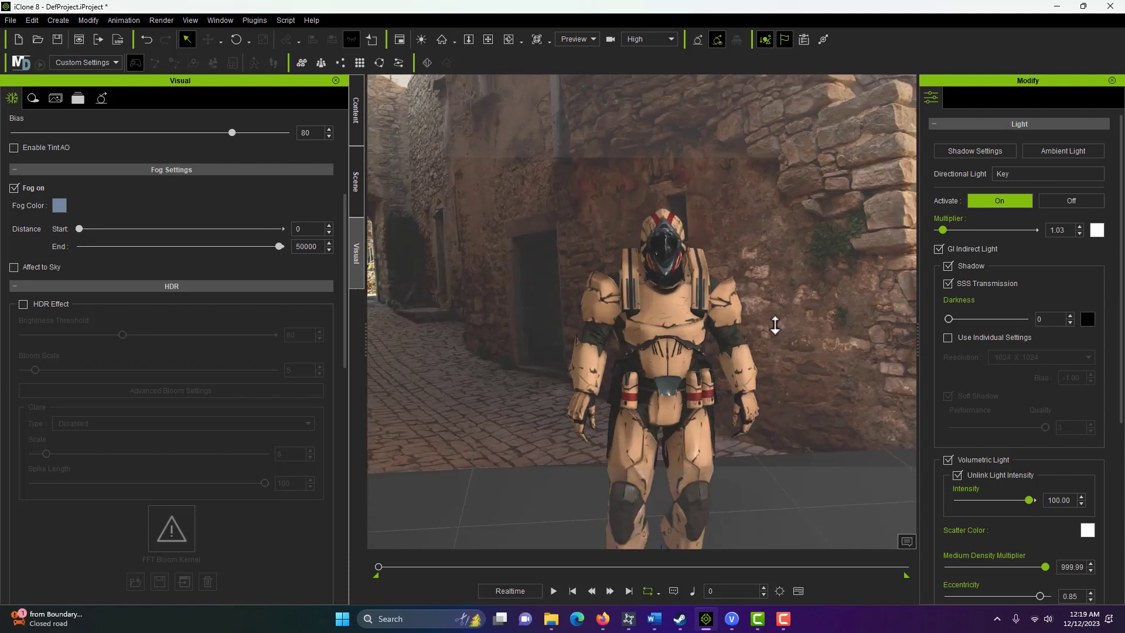
{"action": "scroll", "coordinate": [775, 326], "scroll_direction": "up", "scroll_amount": 2}
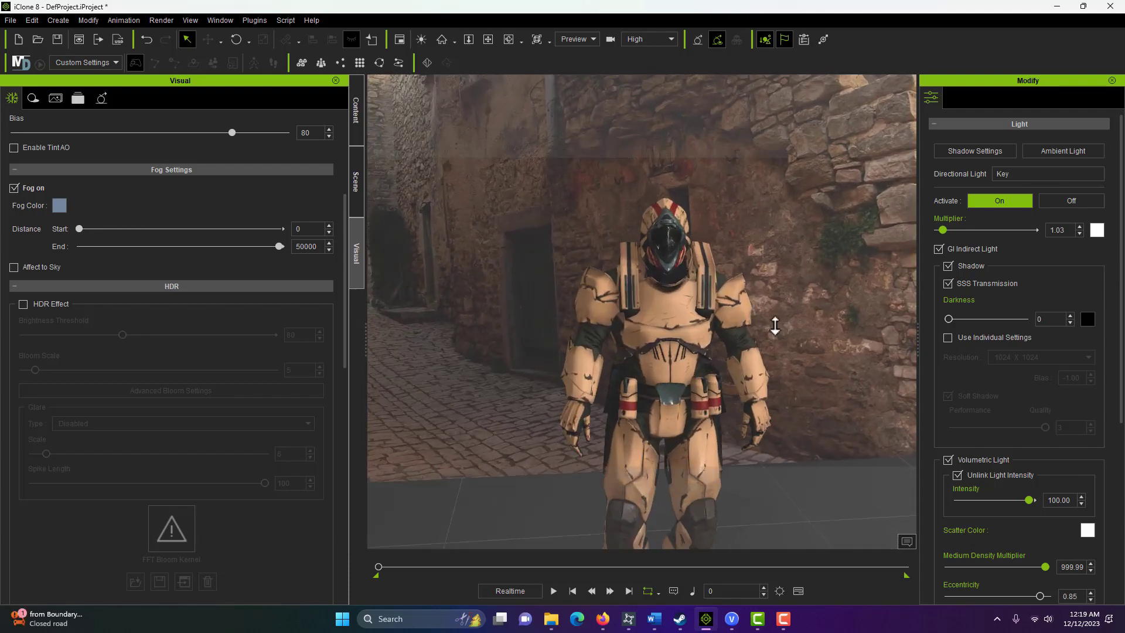
{"action": "scroll", "coordinate": [775, 326], "scroll_direction": "down", "scroll_amount": 4}
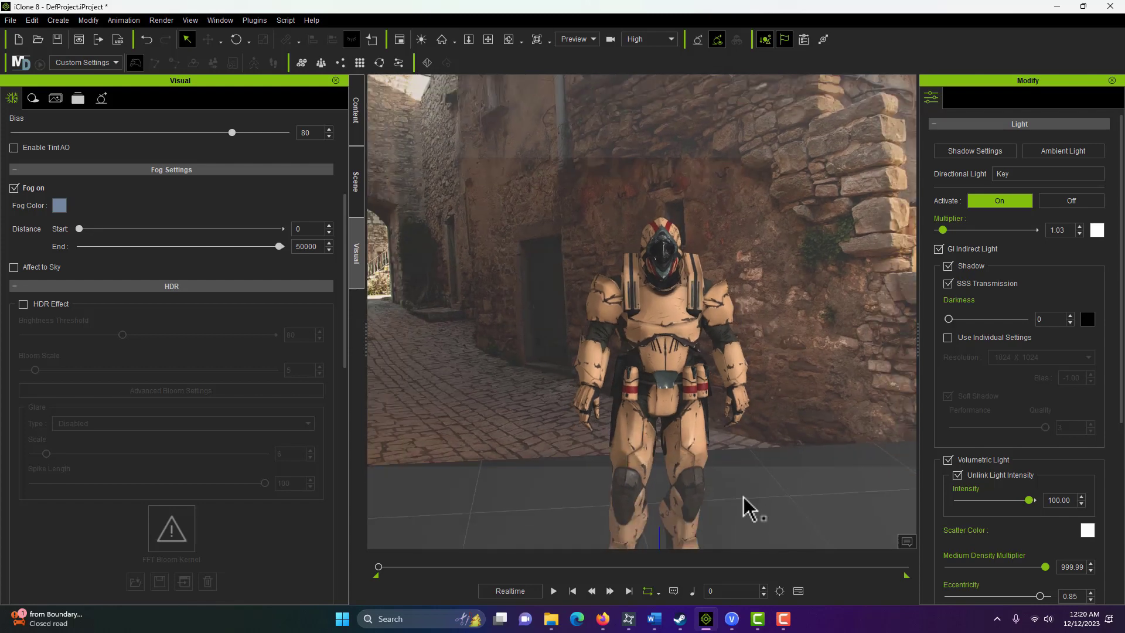
{"action": "scroll", "coordinate": [829, 452], "scroll_direction": "up", "scroll_amount": 5}
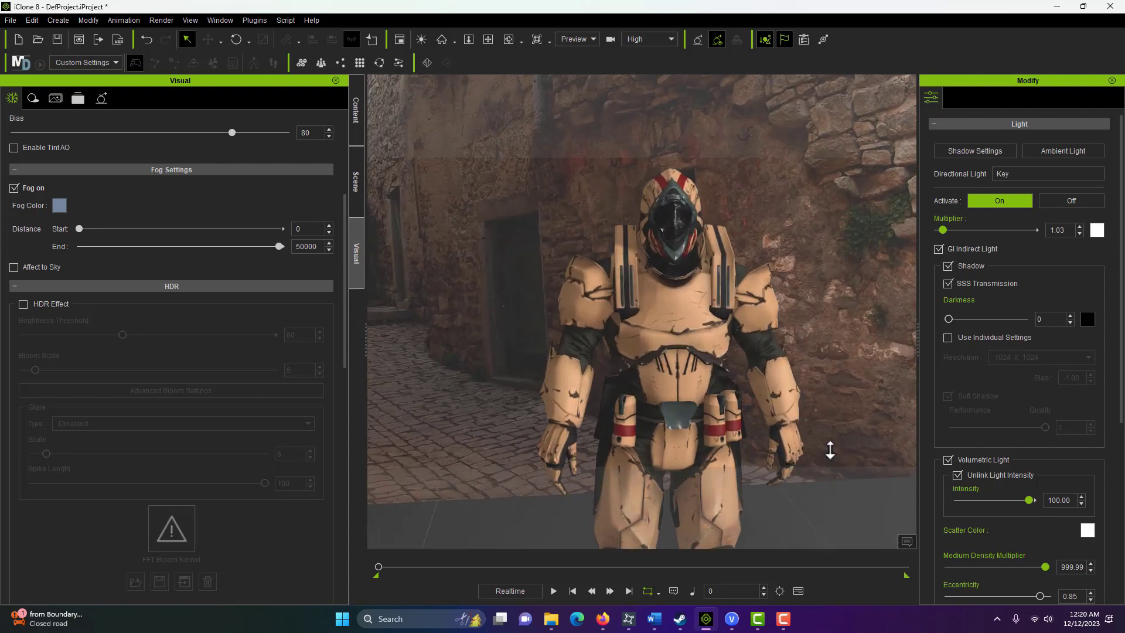
{"action": "scroll", "coordinate": [830, 450], "scroll_direction": "down", "scroll_amount": 1}
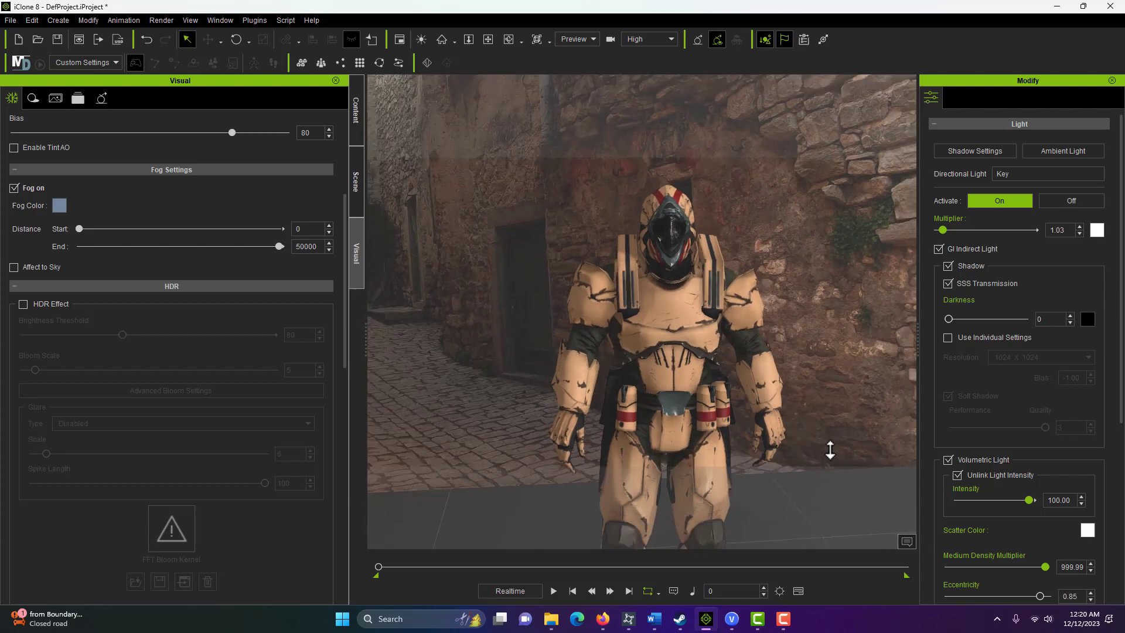
Close the Visual, Scene, Content and Modify panels so the viewport fills the window.
{"action": "left_click", "coordinate": [338, 82]}
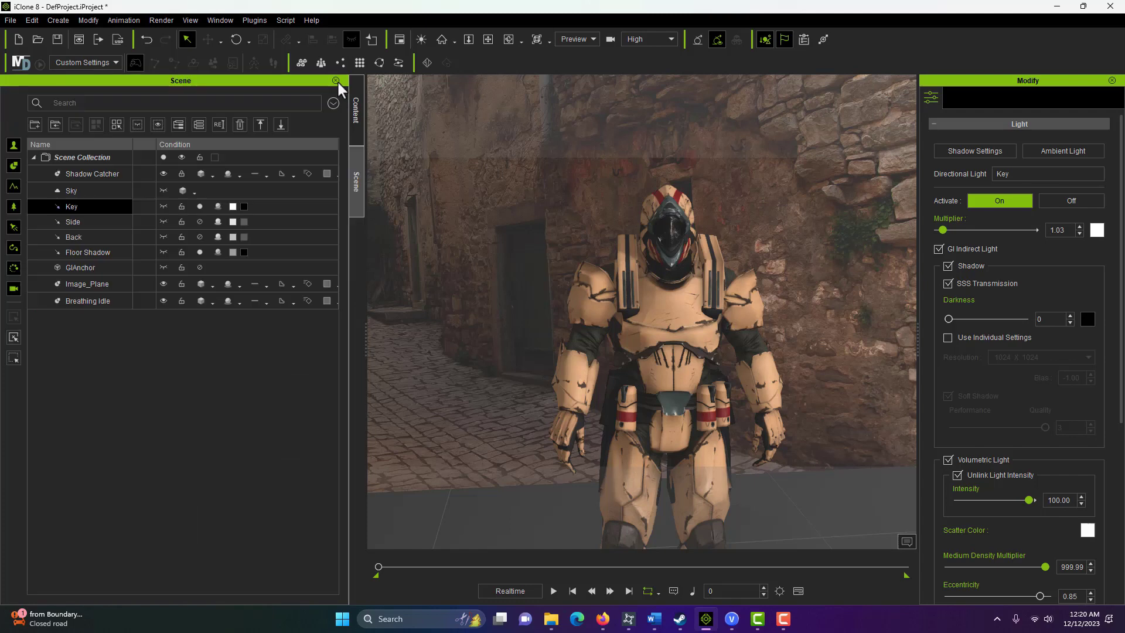
{"action": "left_click", "coordinate": [337, 80]}
{"action": "left_click", "coordinate": [352, 80]}
{"action": "left_click", "coordinate": [1112, 80]}
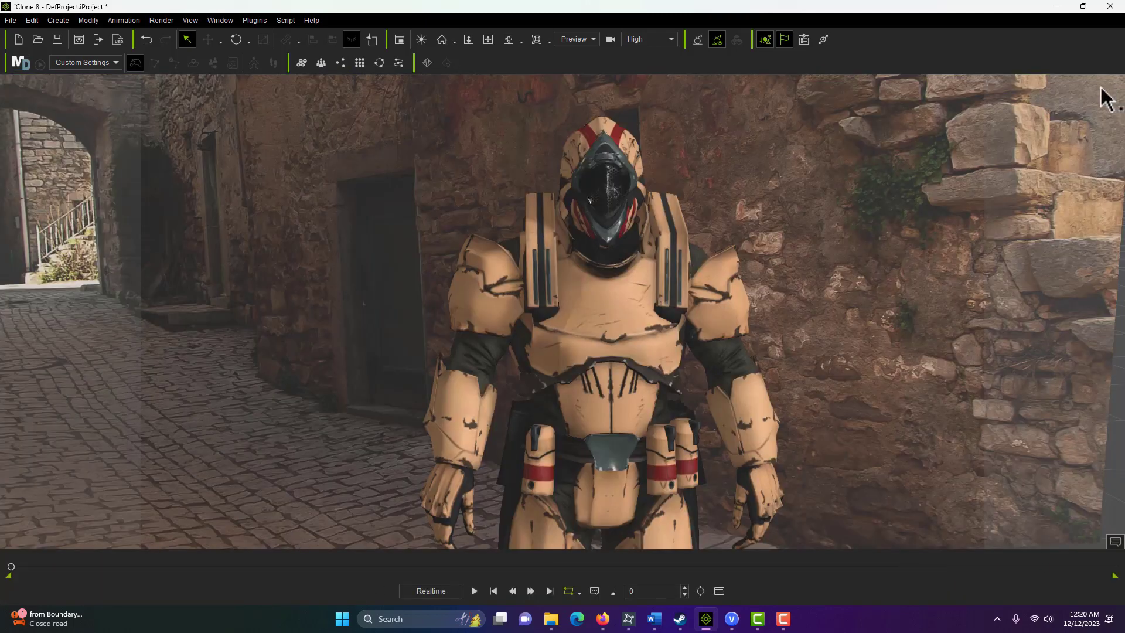
Open the timeline with F3, make it taller, and show only Breathing Idle's tracks.
{"action": "key", "text": "F3"}
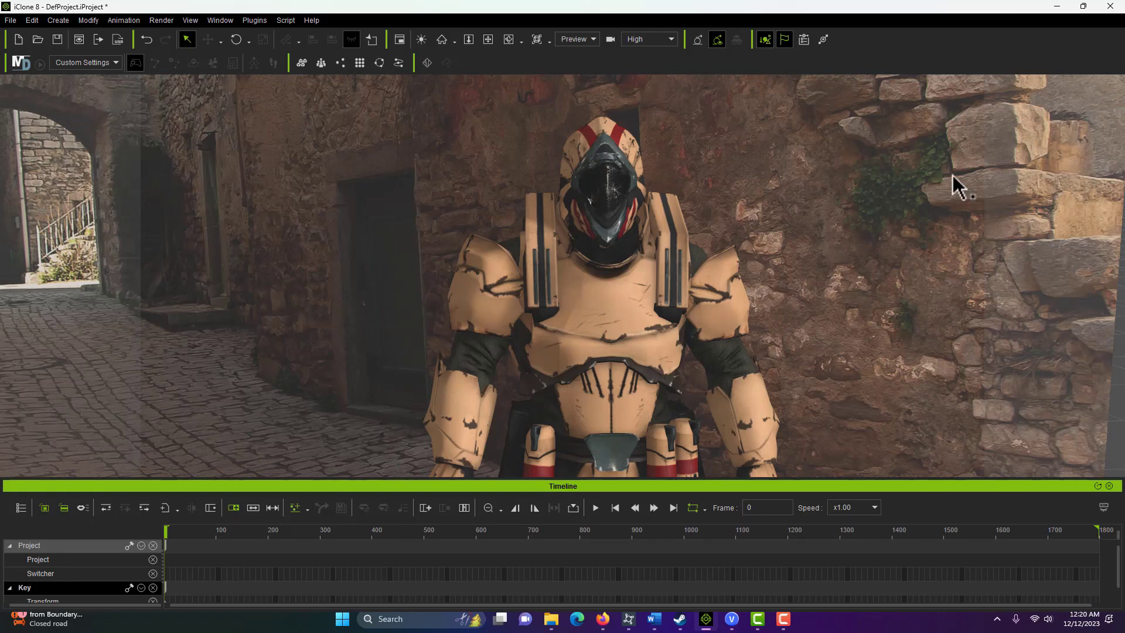
{"action": "left_click_drag", "start_coordinate": [683, 478], "coordinate": [700, 388]}
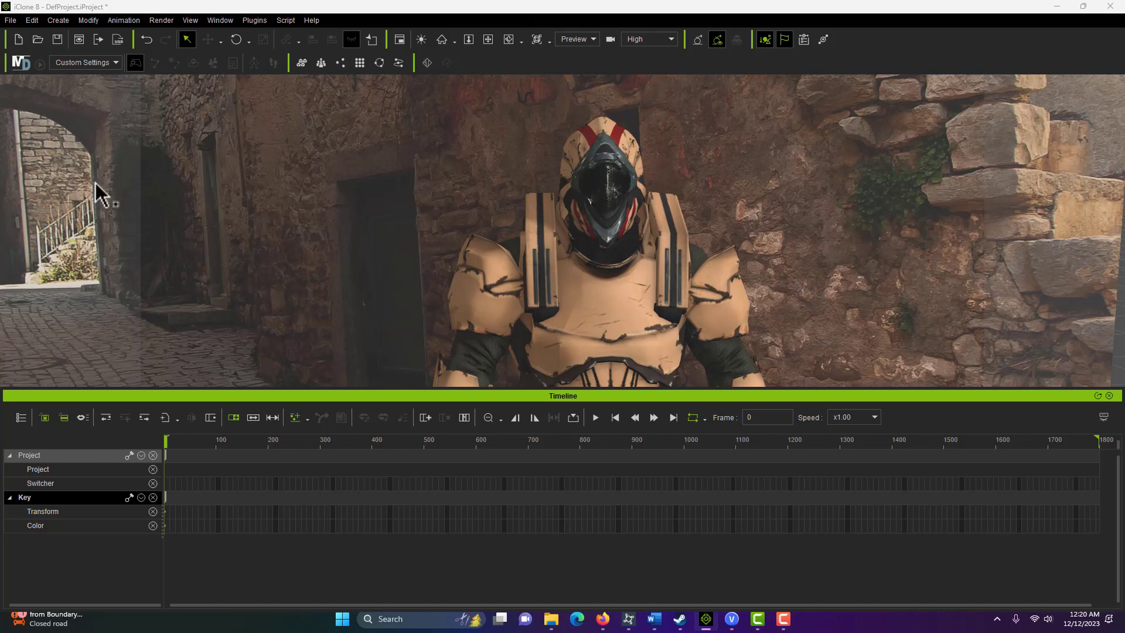
{"action": "left_click", "coordinate": [21, 418]}
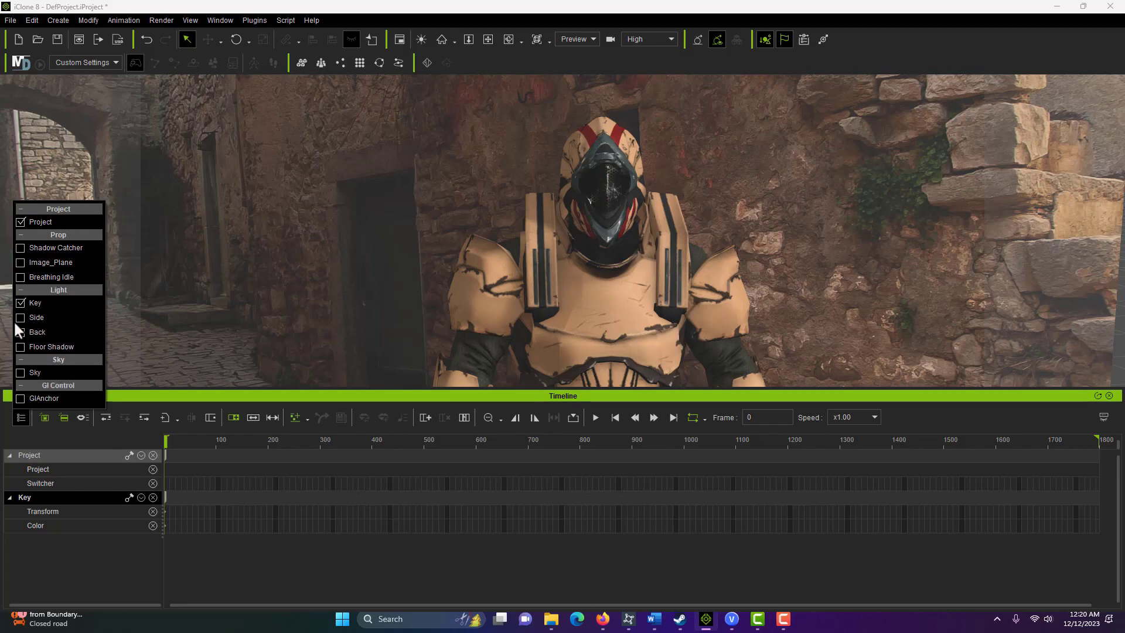
{"action": "left_click", "coordinate": [20, 277]}
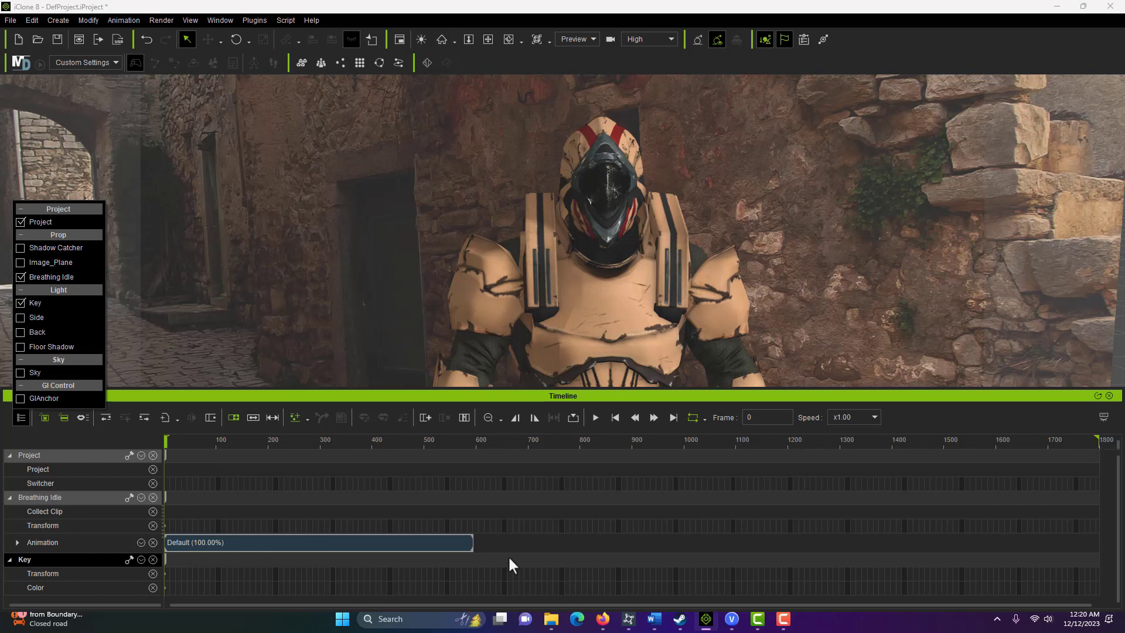
Loop Breathing Idle's Default (100.00%) clip out to about frame 1740.
{"action": "left_click", "coordinate": [441, 543]}
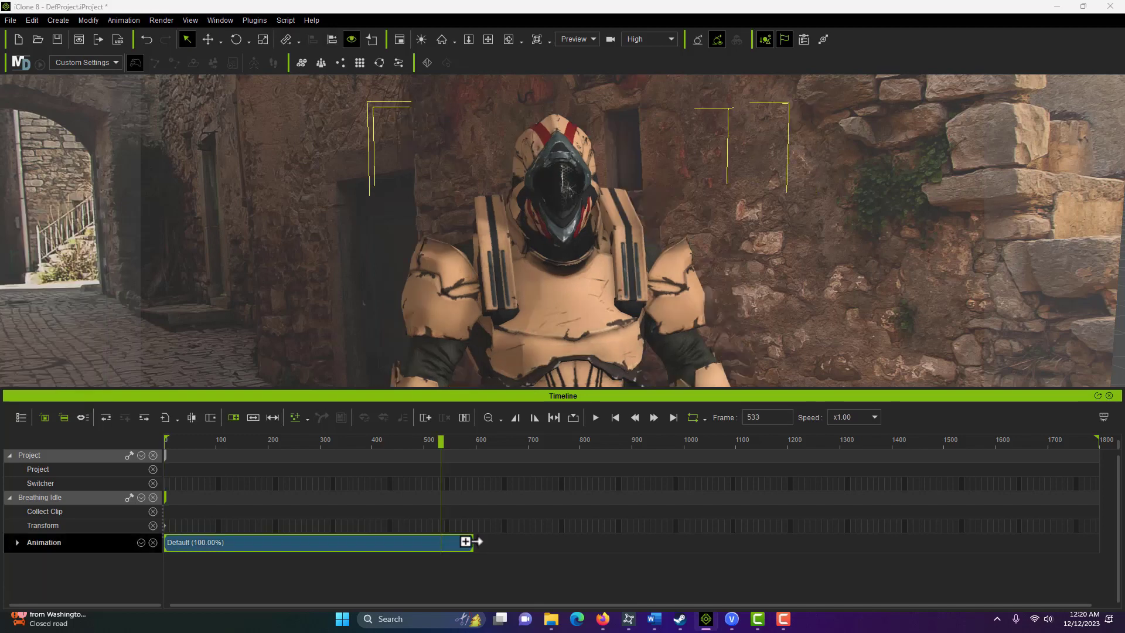
{"action": "left_click_drag", "start_coordinate": [473, 542], "coordinate": [848, 533]}
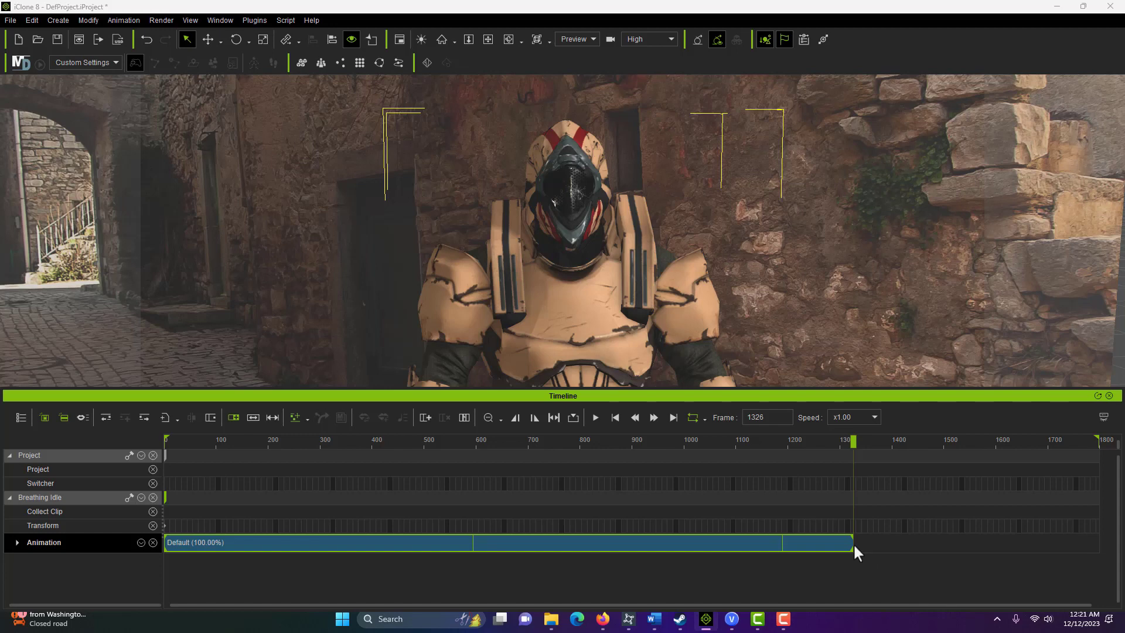
{"action": "left_click_drag", "start_coordinate": [853, 540], "coordinate": [1065, 537]}
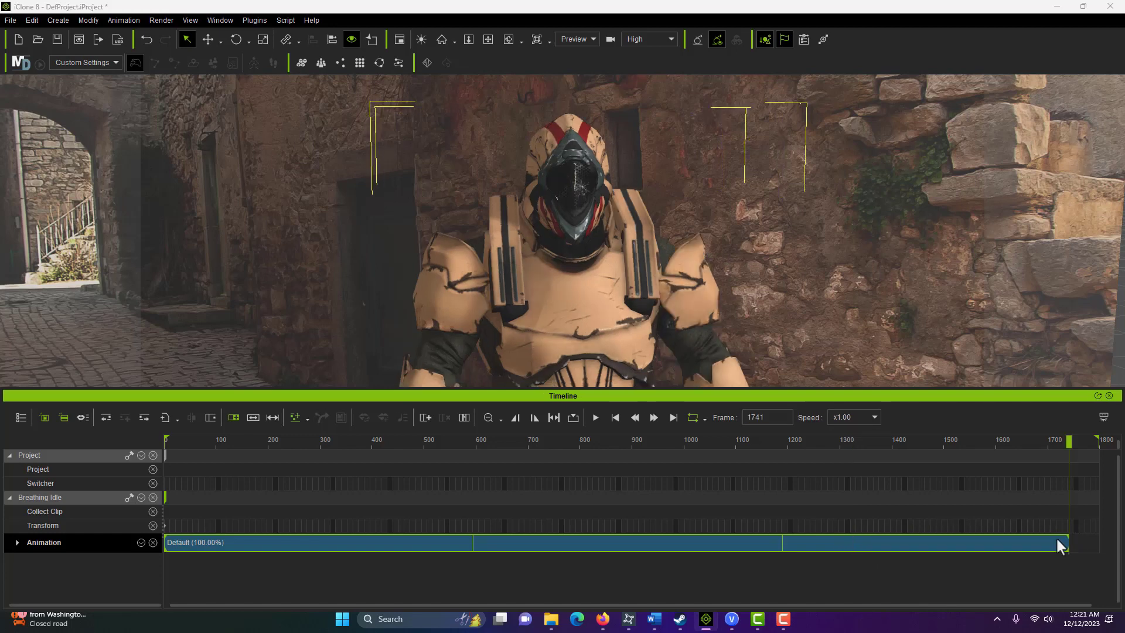
{"action": "scroll", "coordinate": [745, 260], "scroll_direction": "down", "scroll_amount": 3}
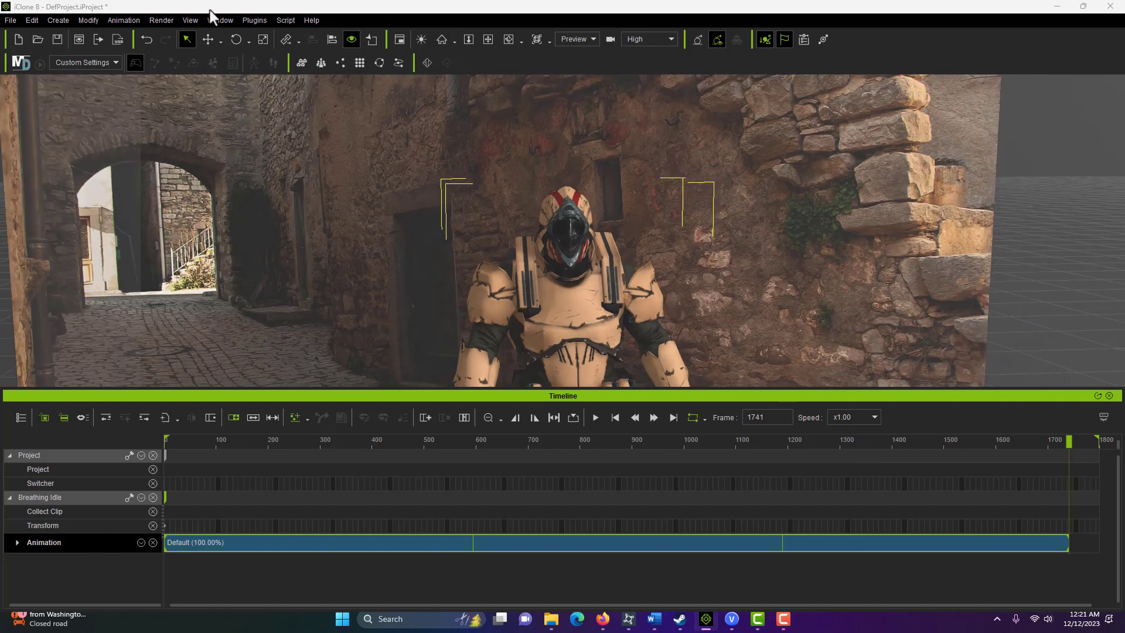
Render video frames 0–1200 with High Quality DOF, High (3 x 3) anti-aliasing and color banding reduction.
{"action": "left_click", "coordinate": [163, 20]}
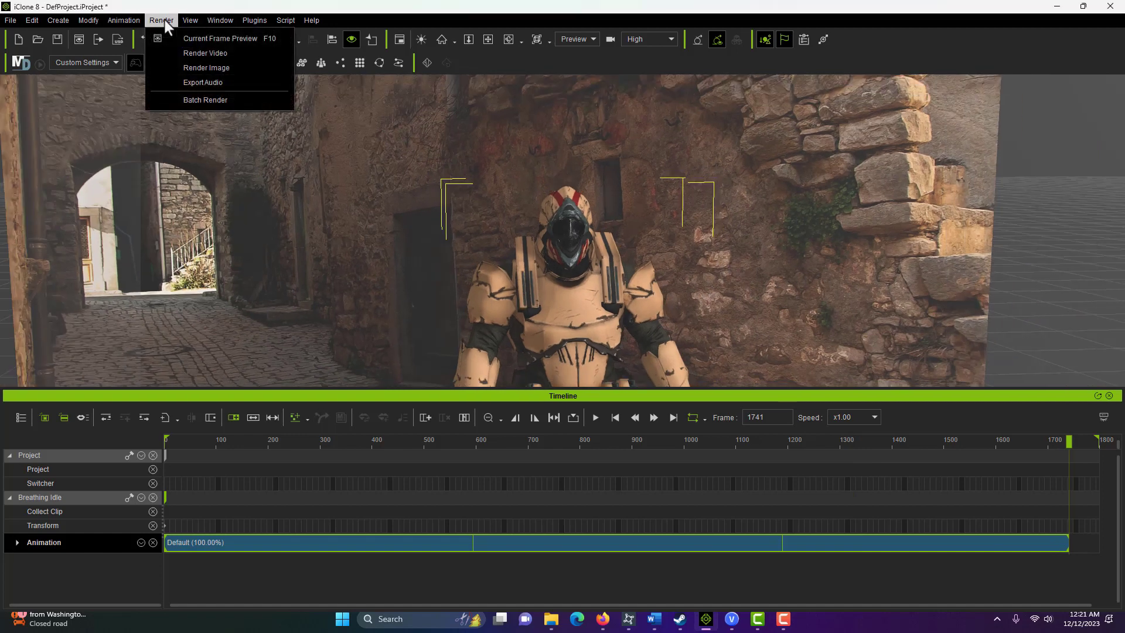
{"action": "left_click", "coordinate": [228, 54]}
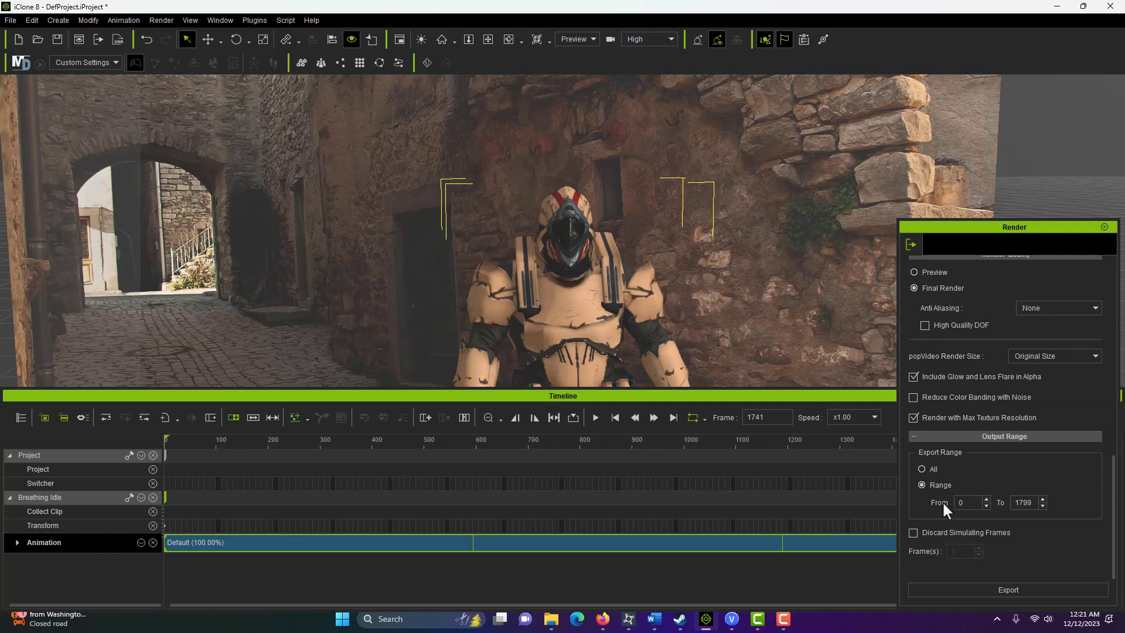
{"action": "double_click", "coordinate": [1025, 502]}
{"action": "type", "text": "1200"}
{"action": "left_click", "coordinate": [925, 325]}
{"action": "left_click", "coordinate": [1094, 307]}
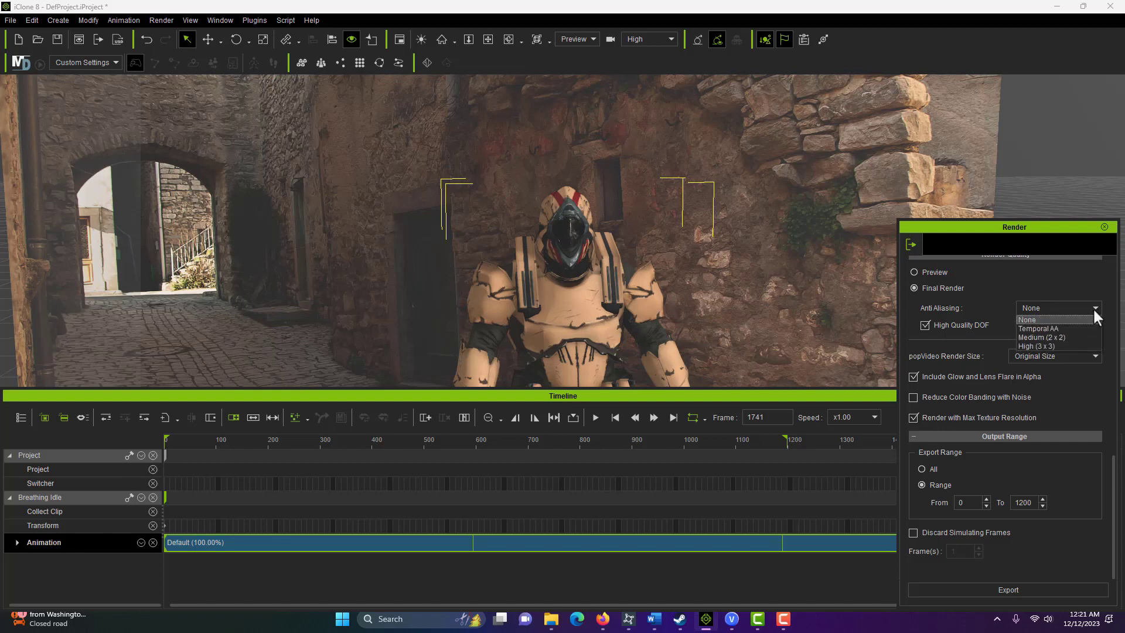
{"action": "left_click", "coordinate": [1063, 341]}
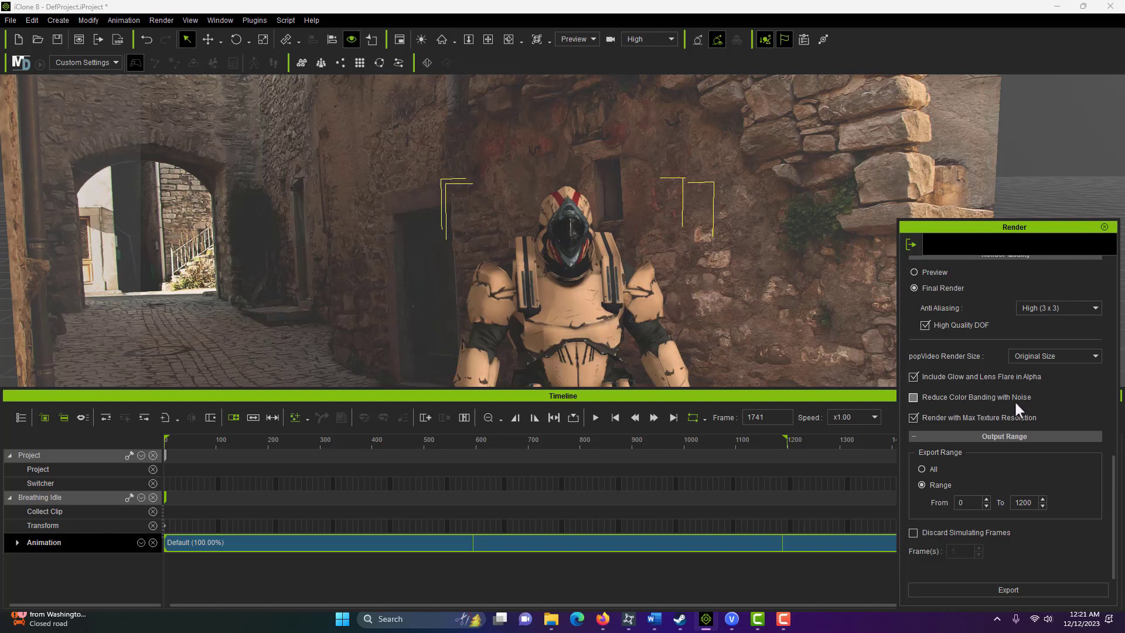
{"action": "left_click", "coordinate": [913, 397]}
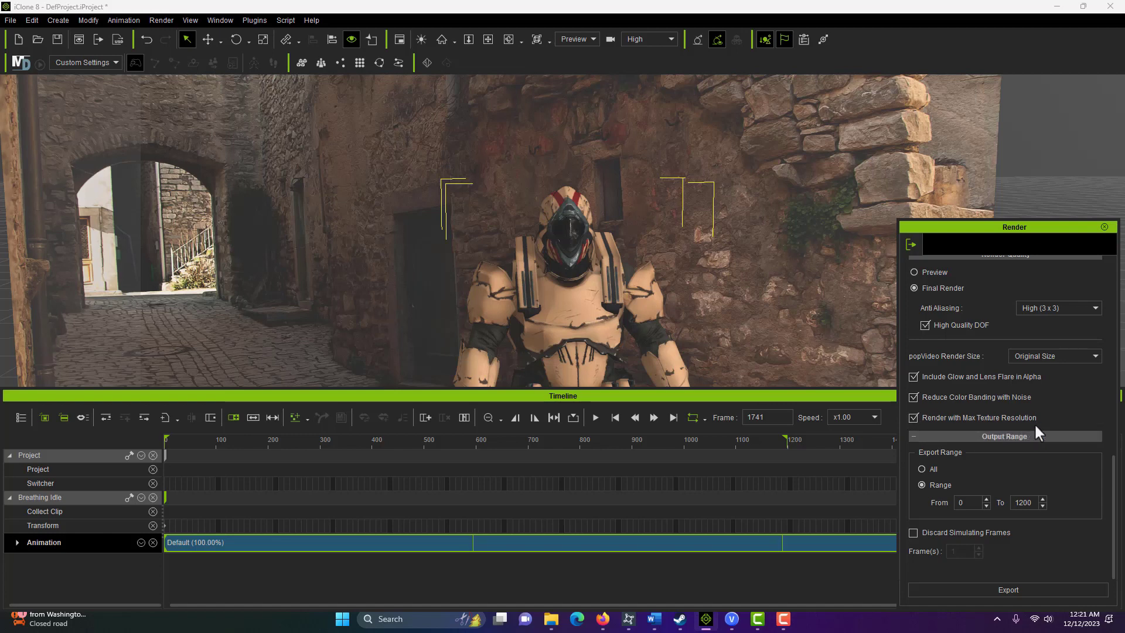
{"action": "left_click", "coordinate": [1018, 589]}
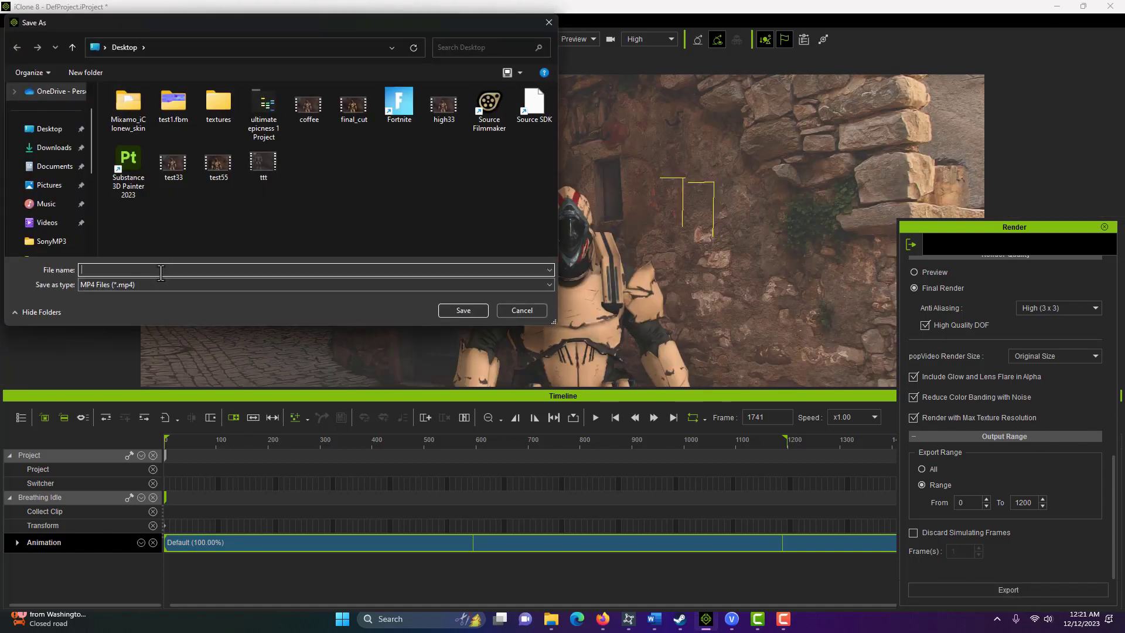
Save the MP4 as test77 on the Desktop to start rendering.
{"action": "type", "text": "test"}
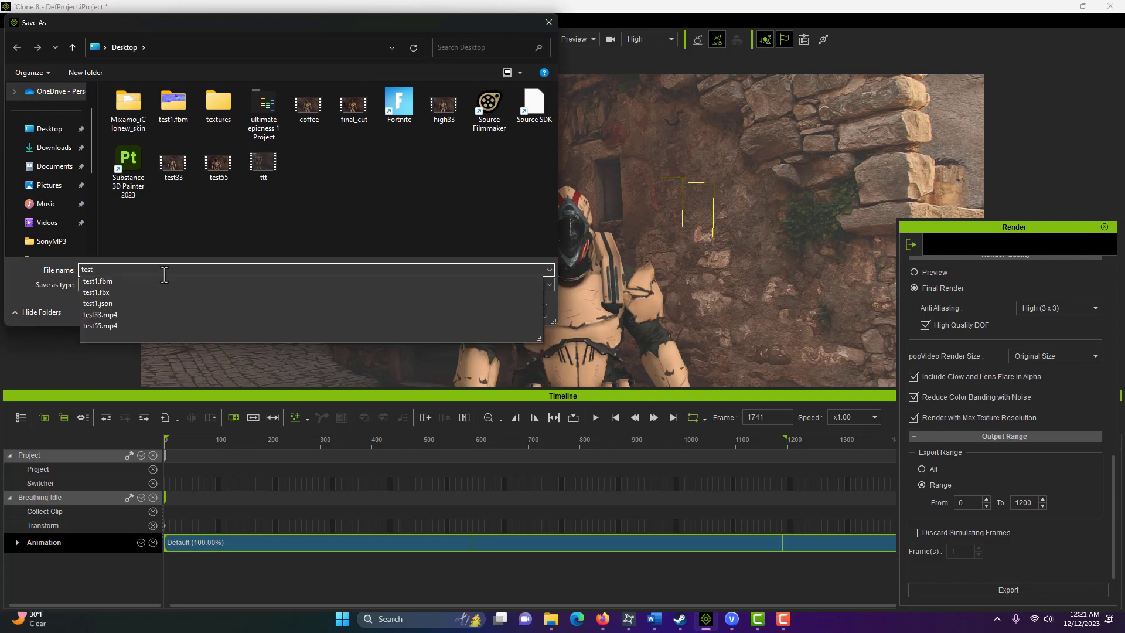
{"action": "type", "text": "77"}
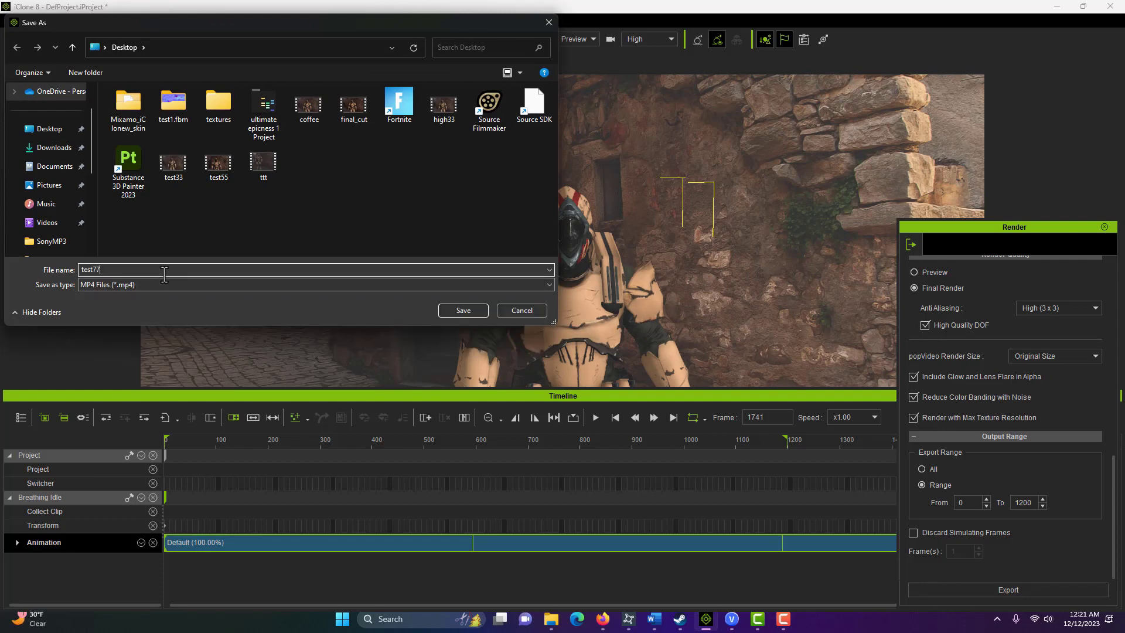
{"action": "left_click", "coordinate": [463, 310]}
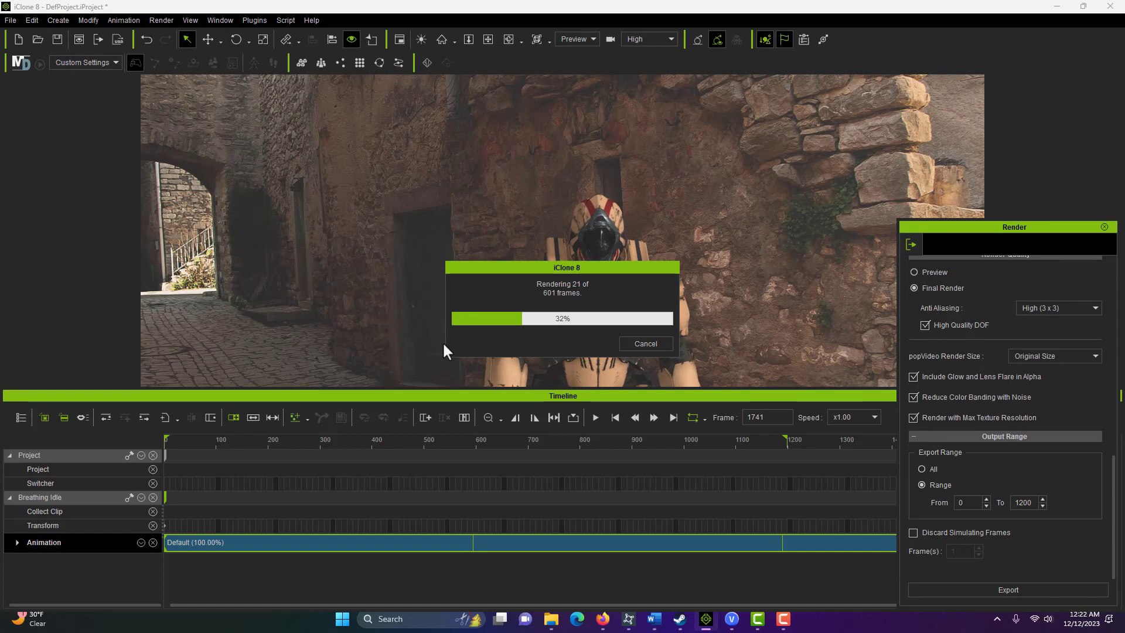